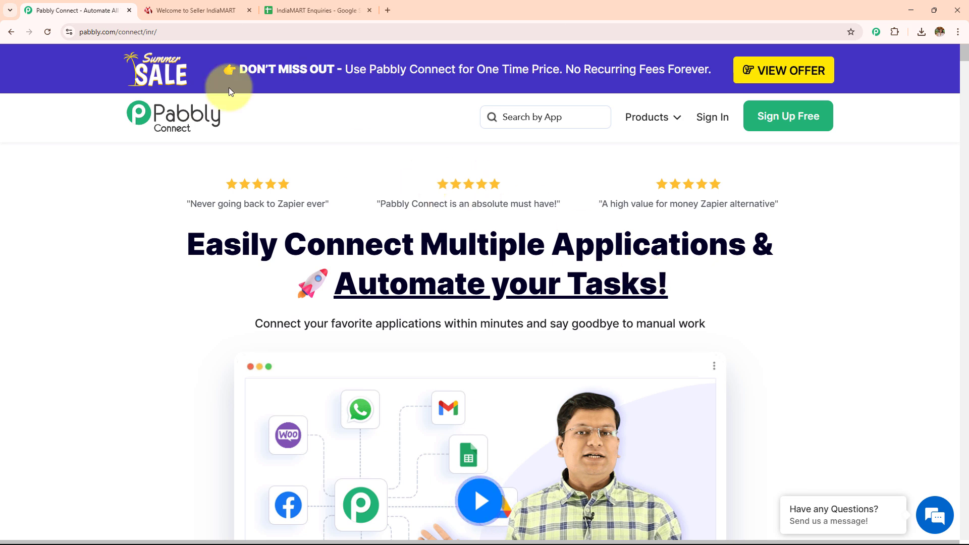
Step: Go to the Pabbly account sign-in from the Sign In link in the homepage header
click(177, 33)
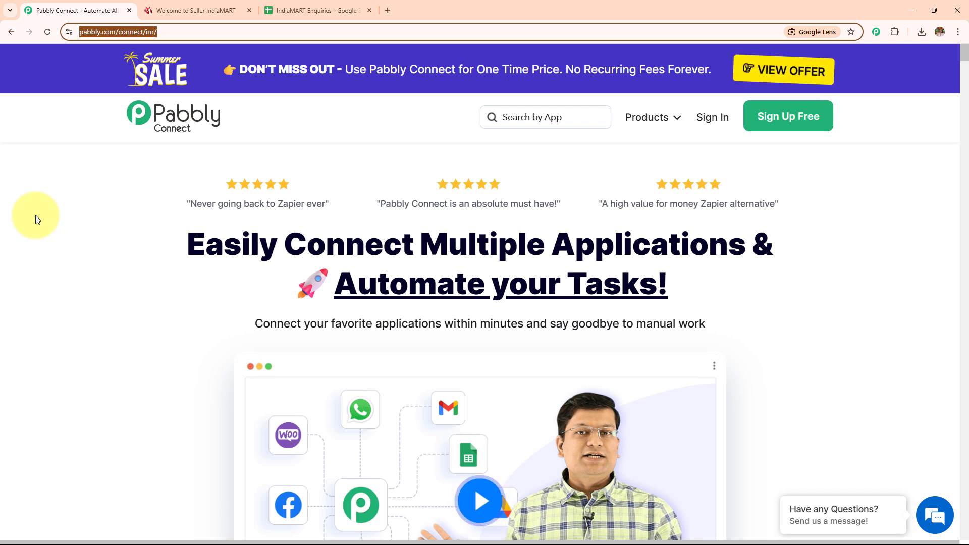
click(35, 218)
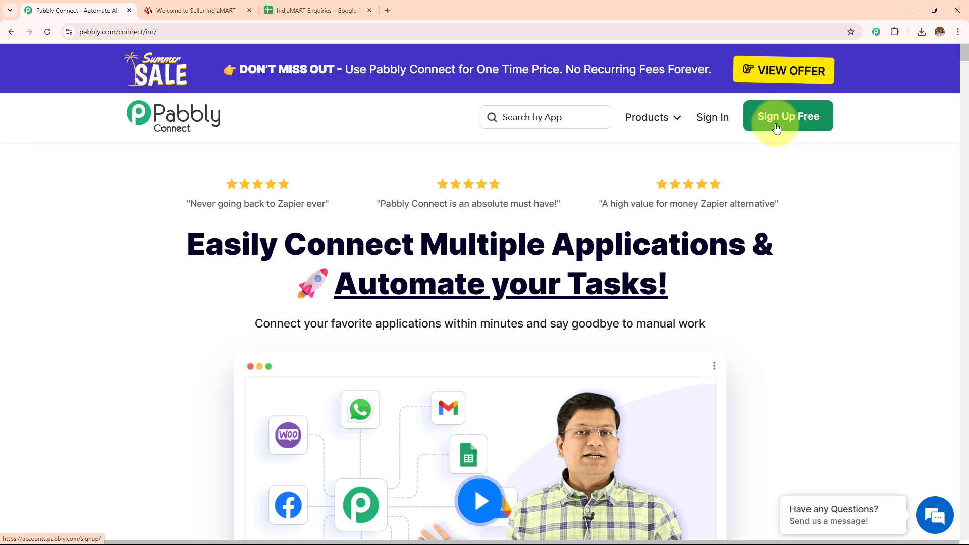
click(706, 119)
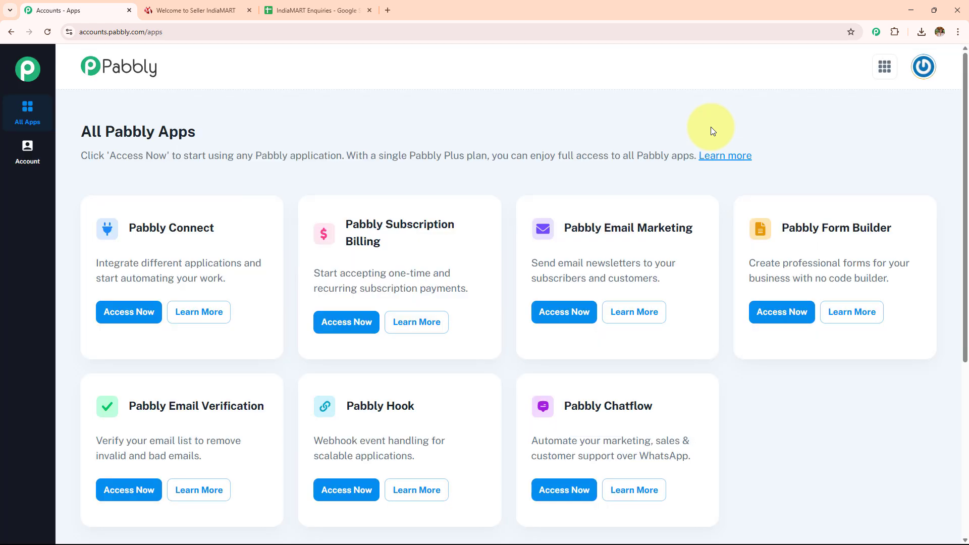
Step: Launch Pabbly Connect from the All Pabbly Apps list and look over its dashboard
drag(83, 137, 231, 120)
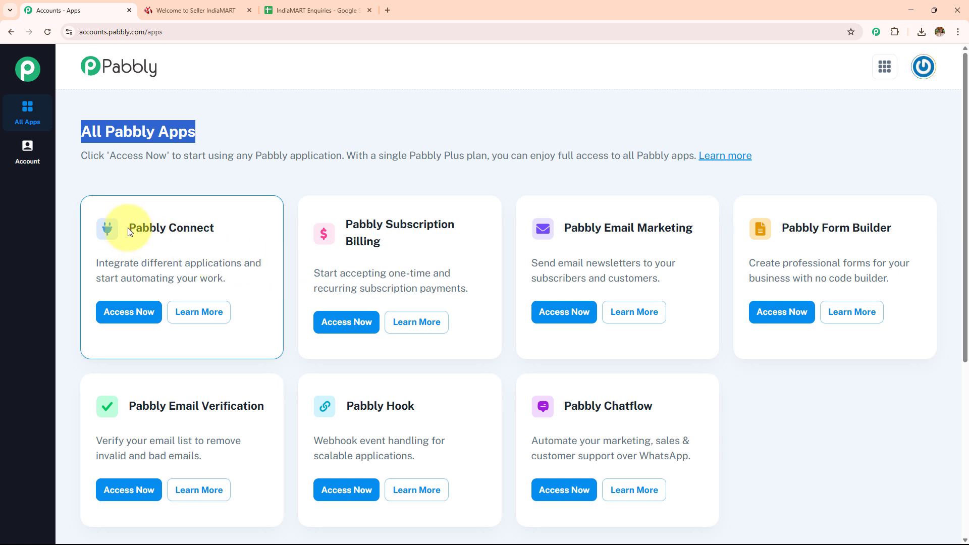
drag(127, 228, 223, 223)
click(132, 311)
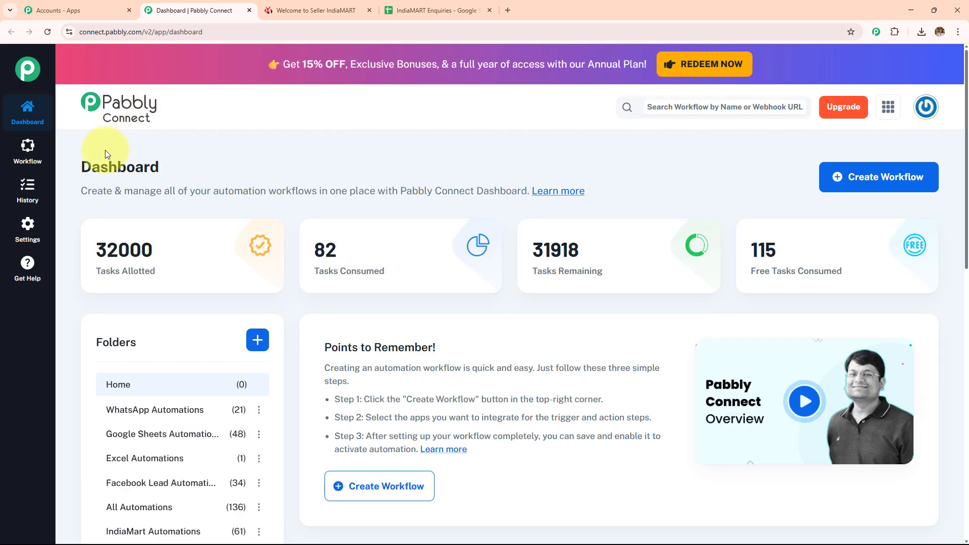
drag(84, 172, 283, 169)
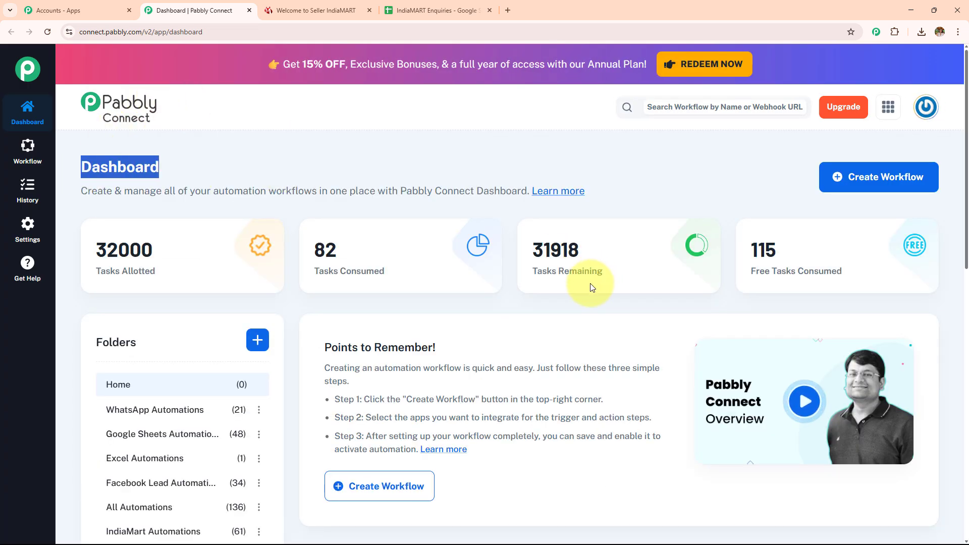
scroll(585, 280, down, 5)
scroll(589, 283, down, 4)
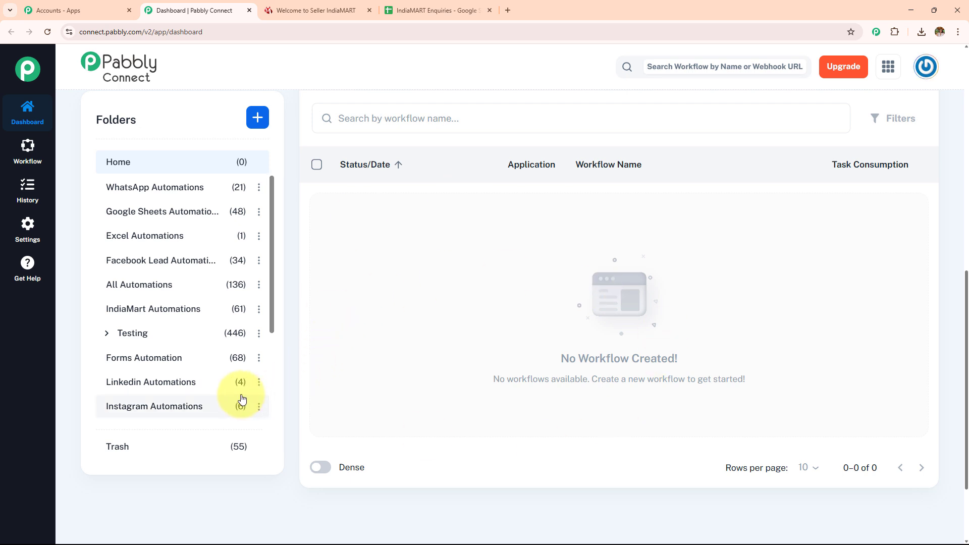
scroll(223, 332, up, 3)
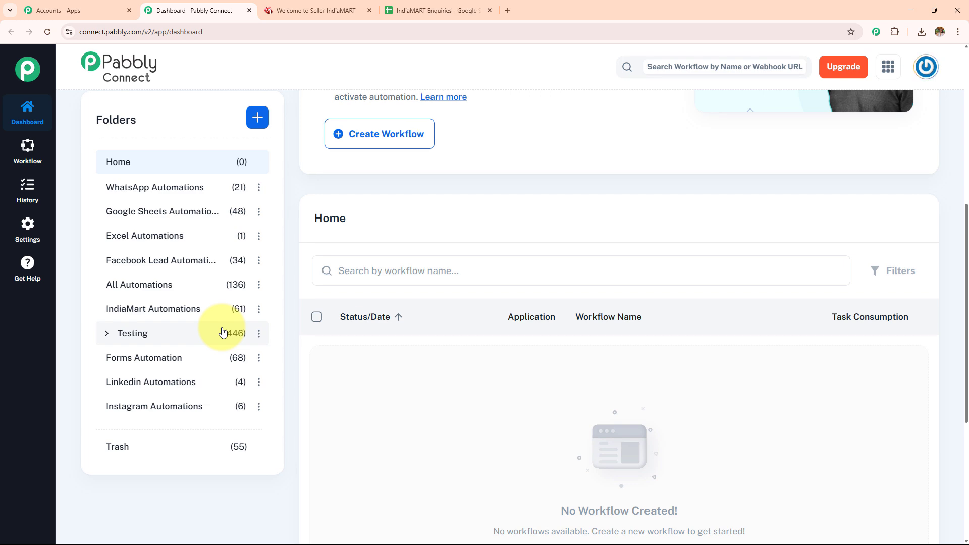
scroll(223, 332, up, 5)
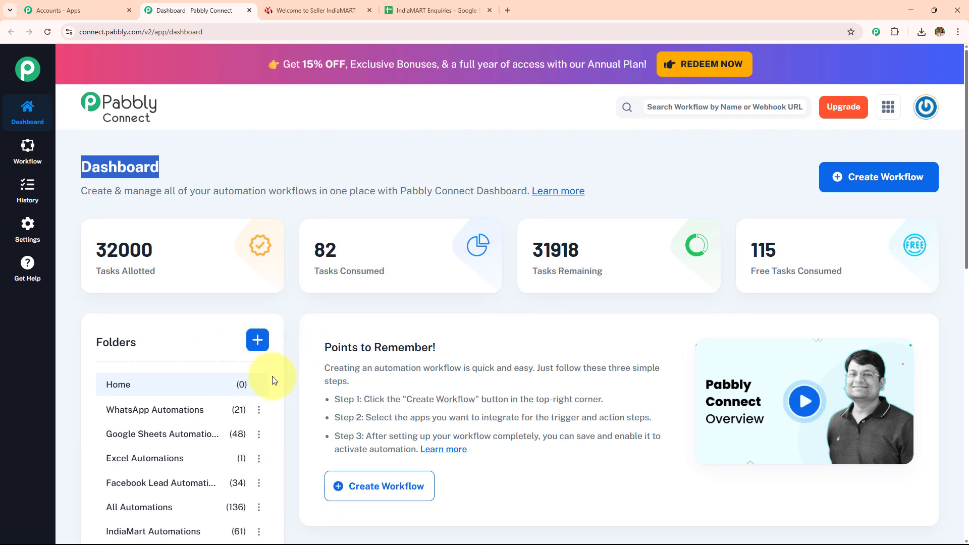
Step: Start a new workflow named 'Auto-Save IndiaMART Inquiries to Google Sheets for Machinery Dealers'
click(256, 339)
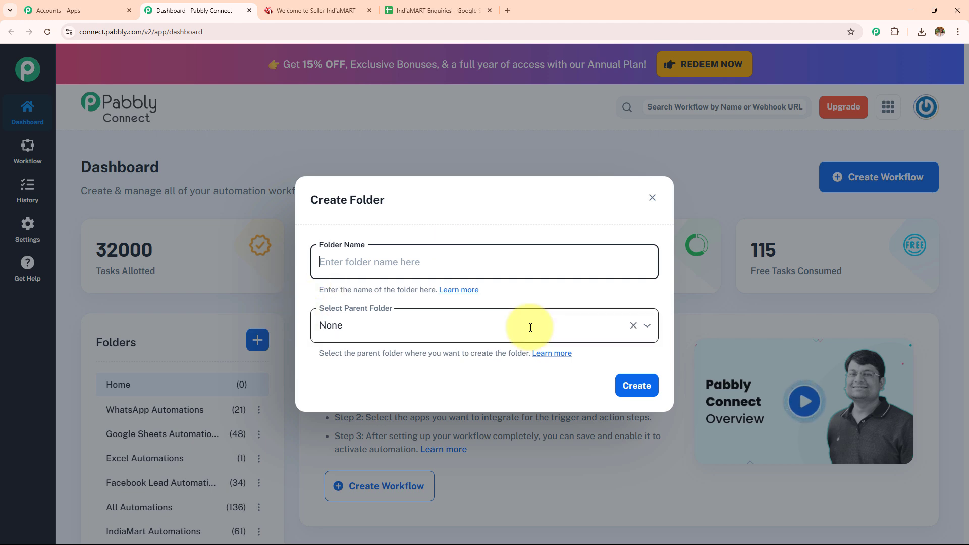
click(651, 198)
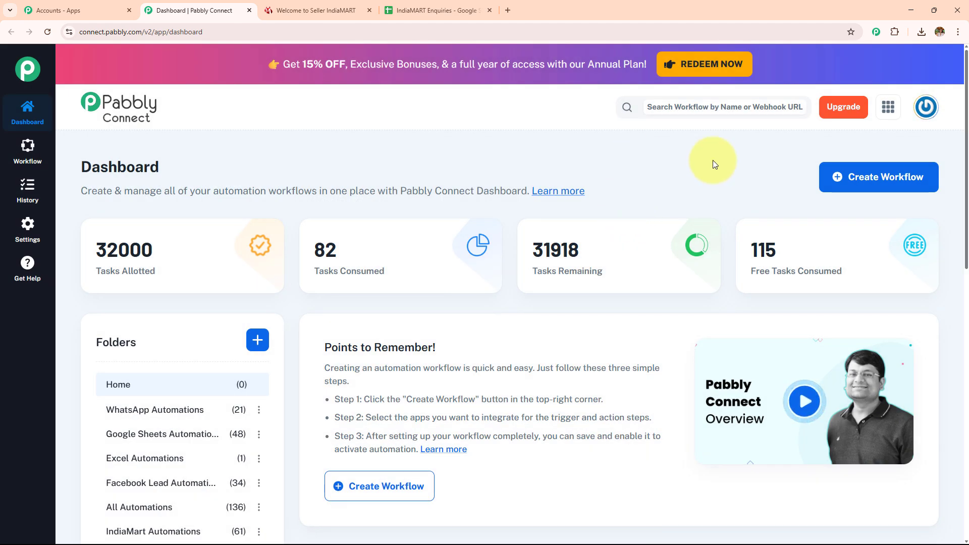
click(878, 178)
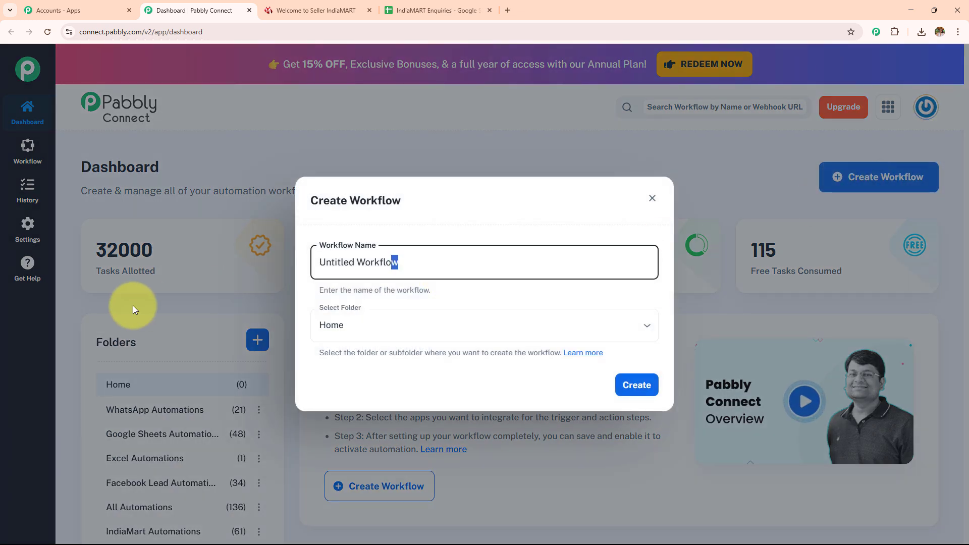
key(BackSpace)
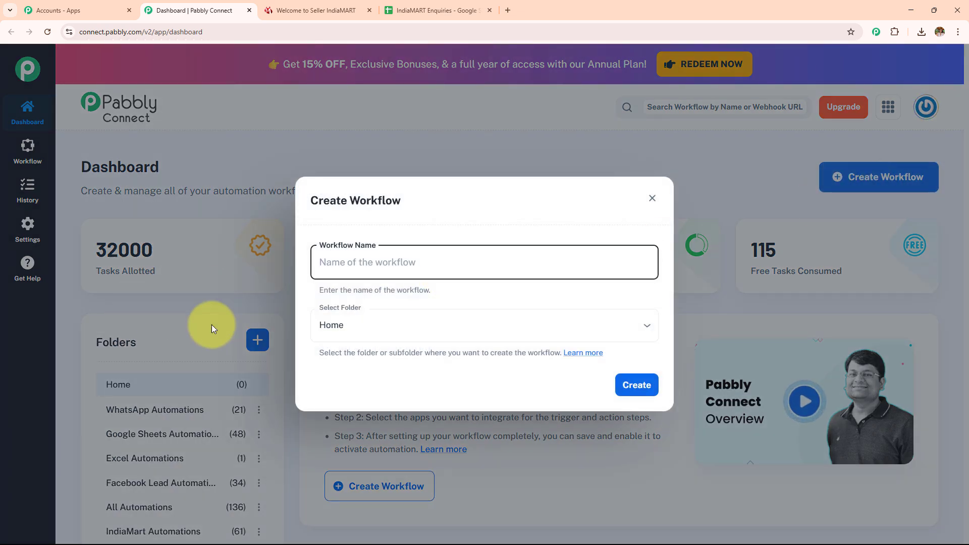
click(371, 327)
scroll(419, 233, down, 10)
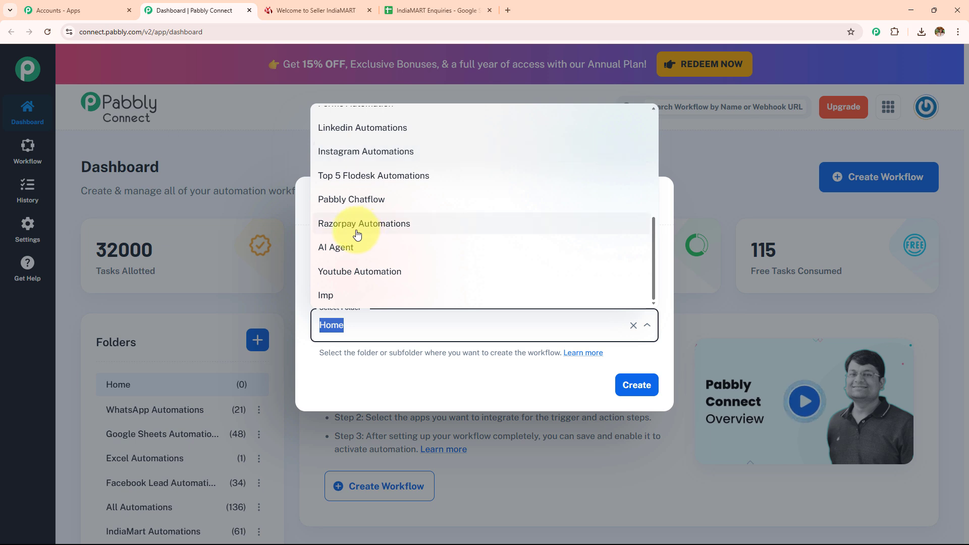
scroll(356, 233, up, 10)
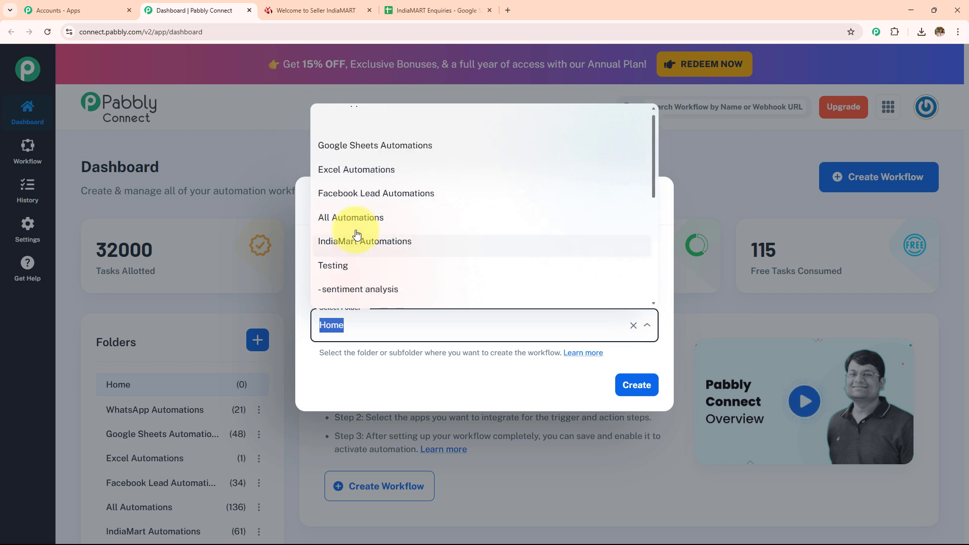
click(400, 371)
click(421, 253)
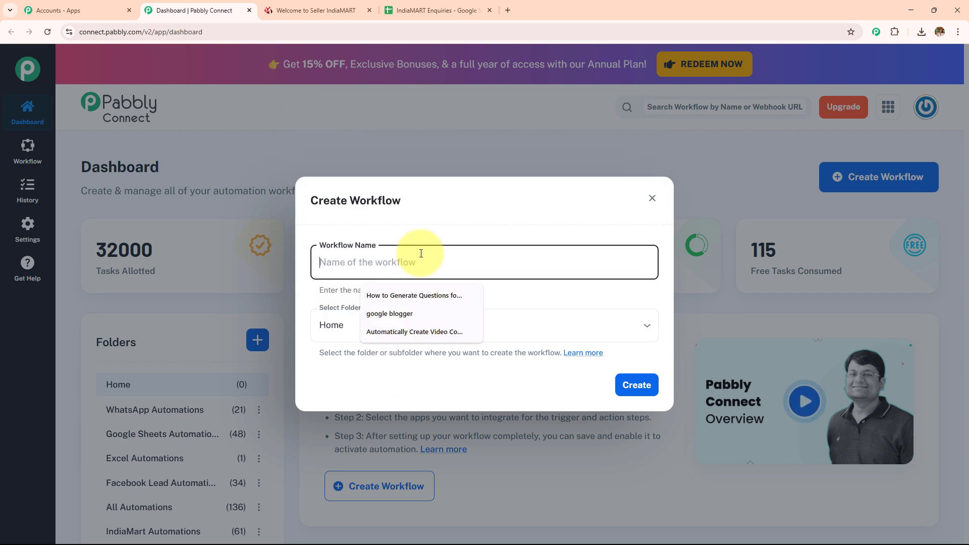
text(Auto-Save IndiaMART Inquiries to Google Sheets for Machinery Dealers)
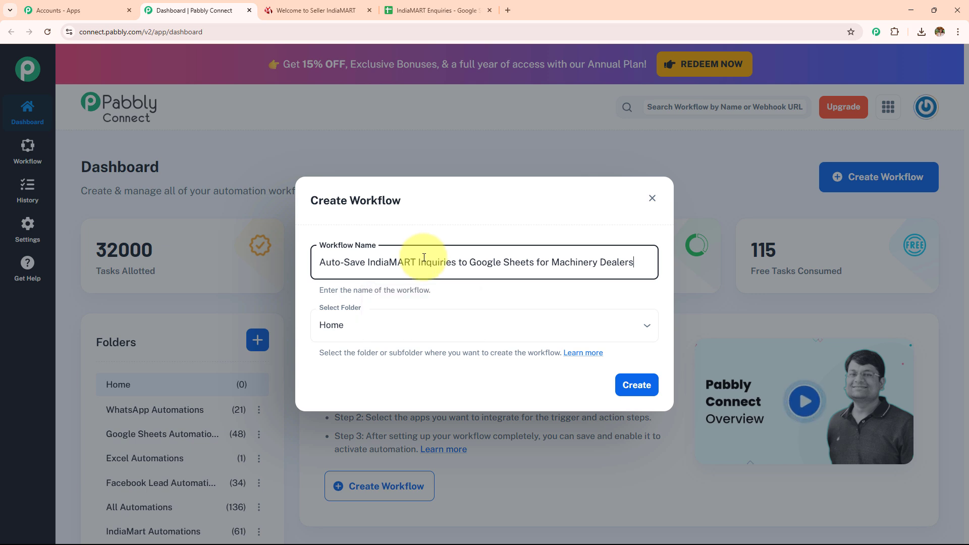
drag(421, 253, 679, 268)
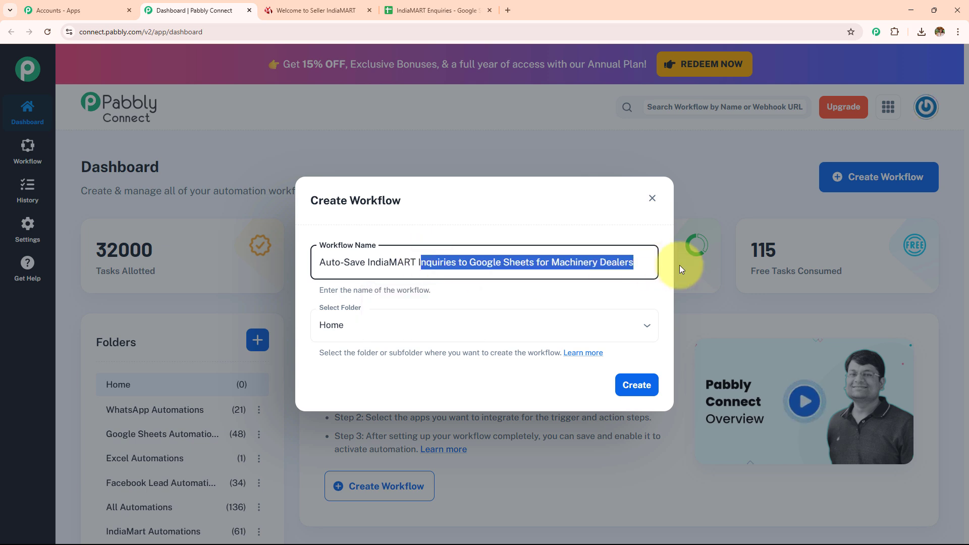
Step: Place the workflow in the IndiaMart Automations folder and create it
click(562, 325)
scroll(478, 266, down, 7)
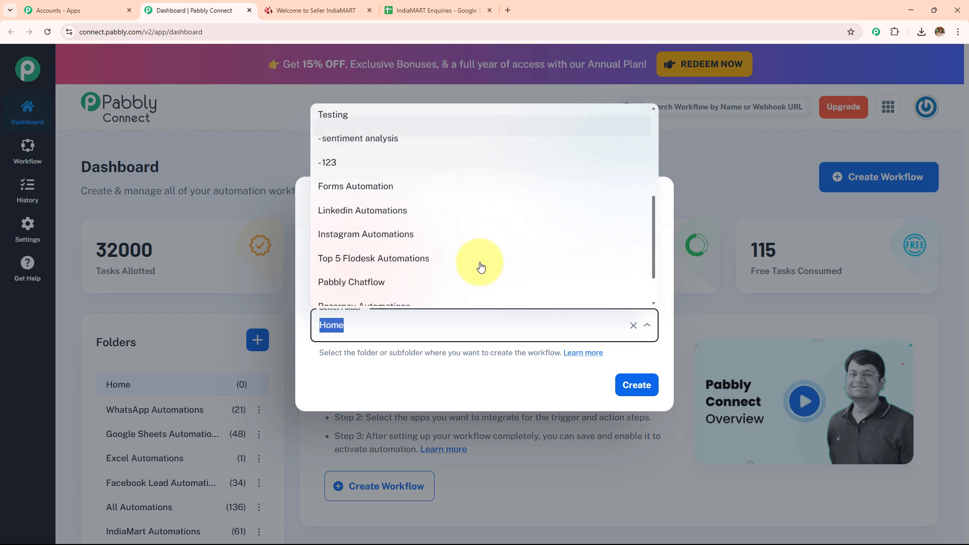
scroll(480, 266, up, 10)
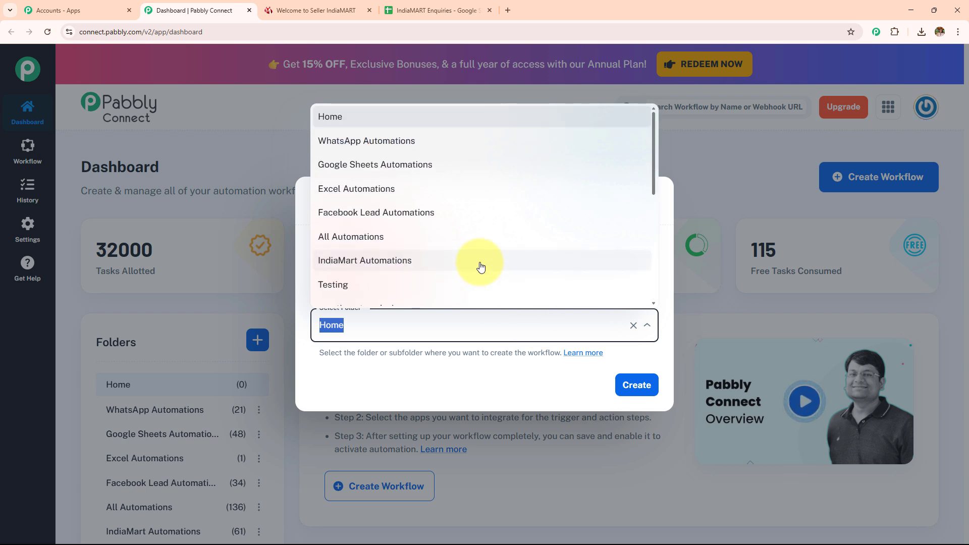
scroll(480, 266, down, 1)
scroll(480, 266, down, 5)
scroll(480, 266, up, 8)
click(478, 265)
click(421, 325)
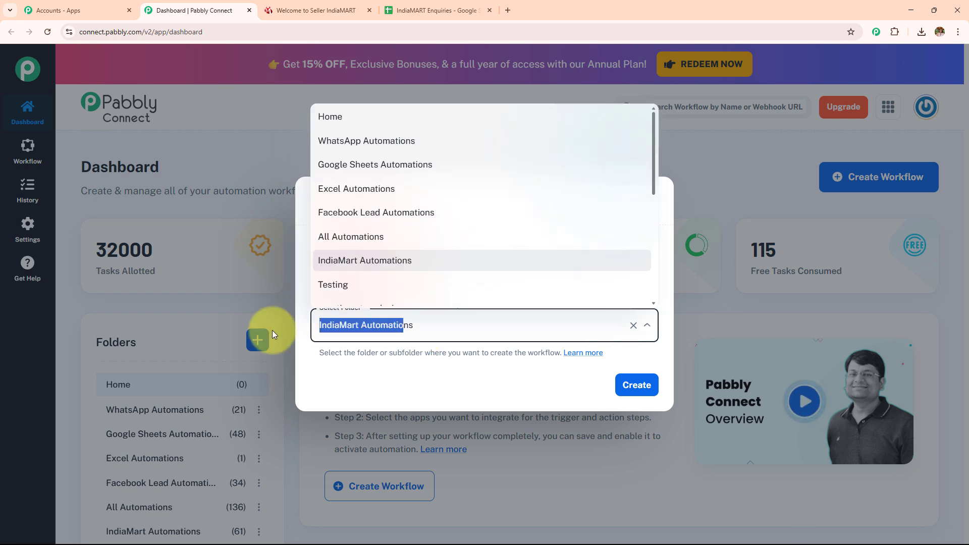
click(636, 384)
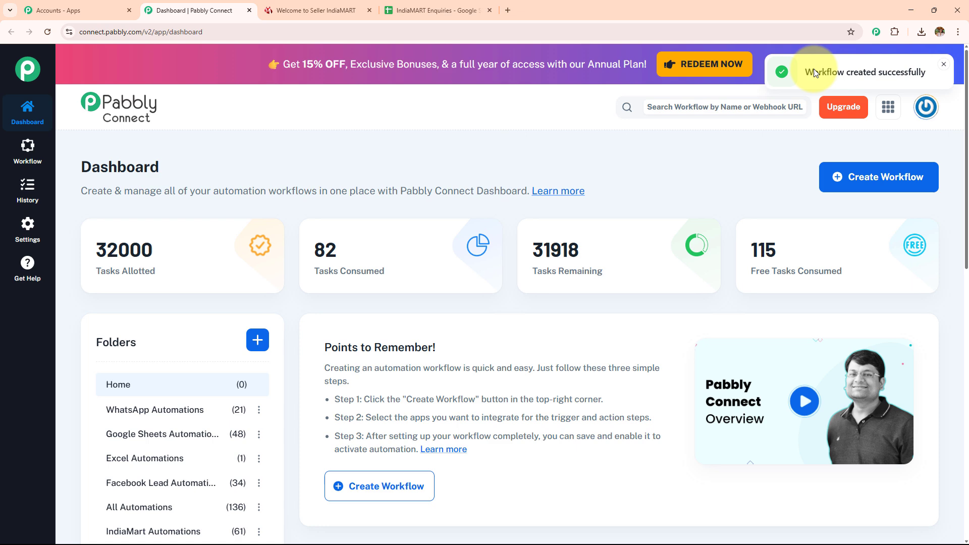
drag(819, 73, 929, 74)
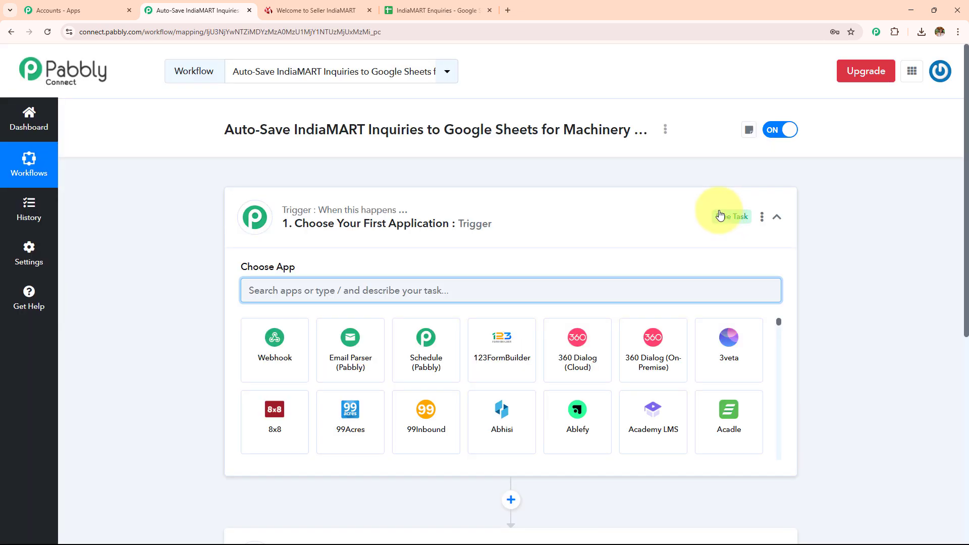
Step: Collapse the Trigger step in the new workflow editor
click(574, 212)
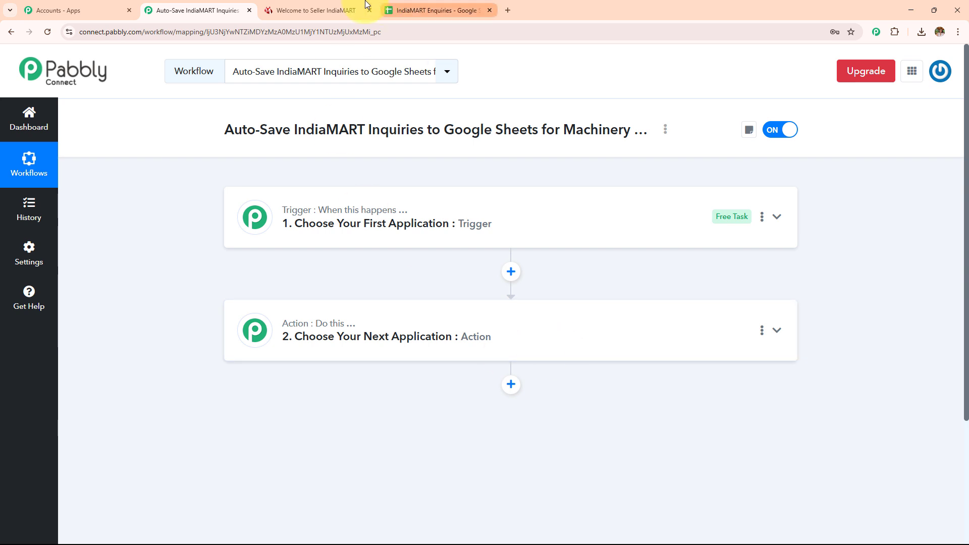
click(353, 10)
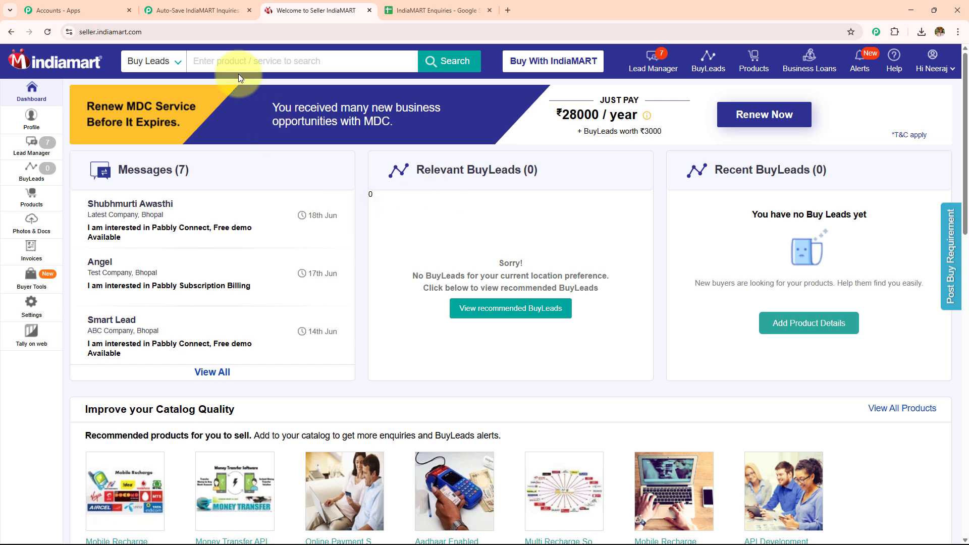
click(212, 10)
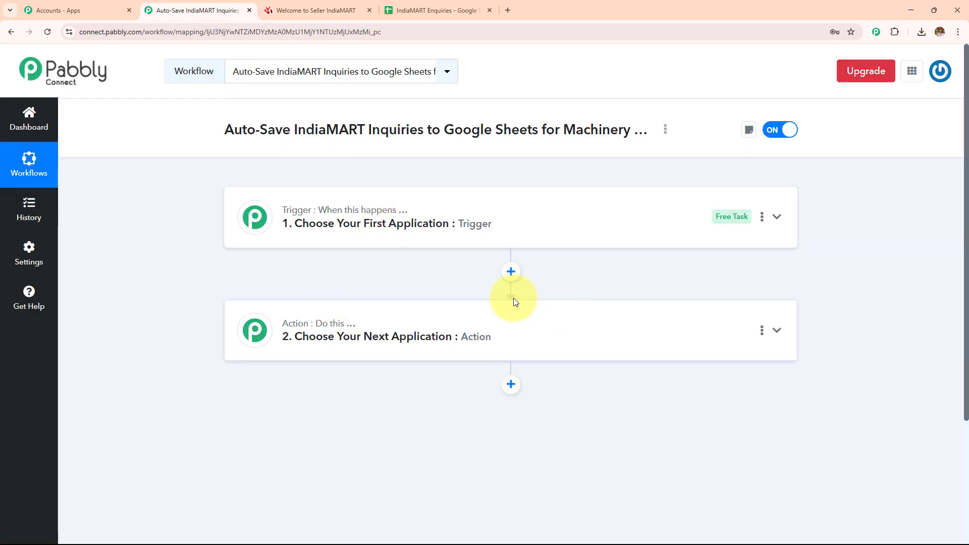
click(432, 10)
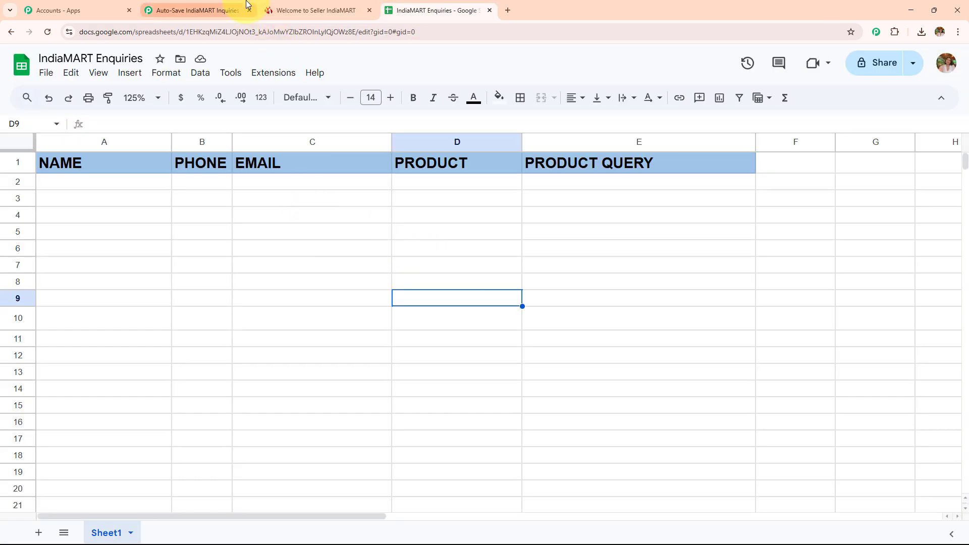
click(227, 10)
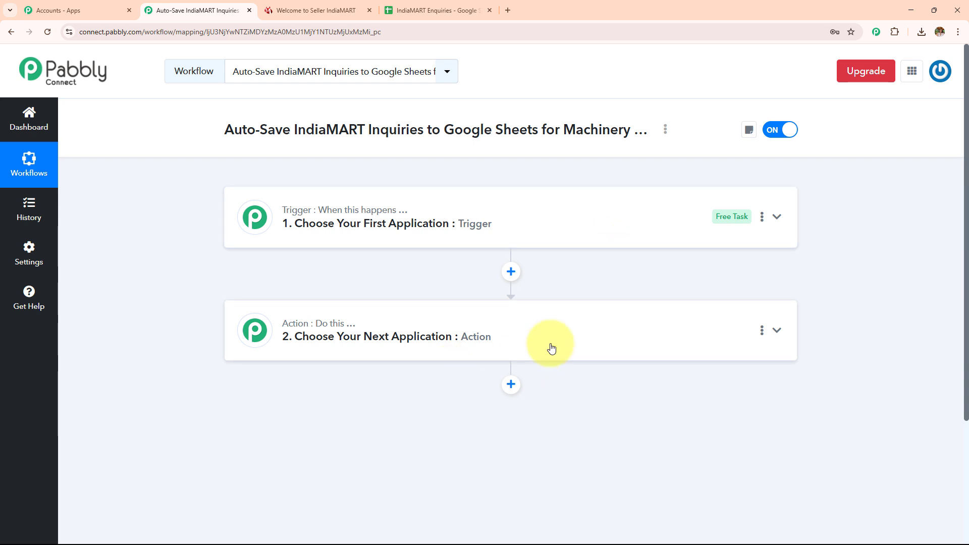
Step: Set the trigger app to IndiaMART with the New Leads trigger event
click(519, 214)
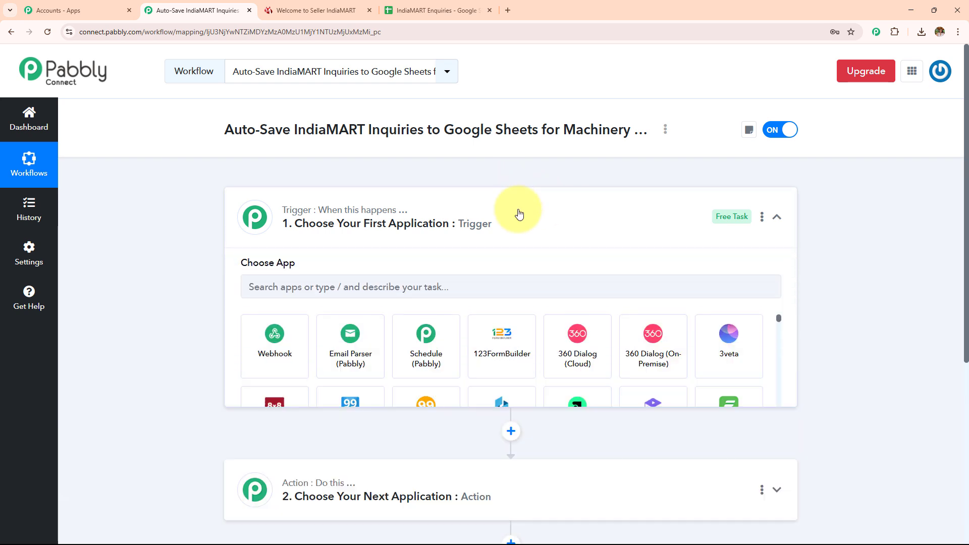
click(429, 293)
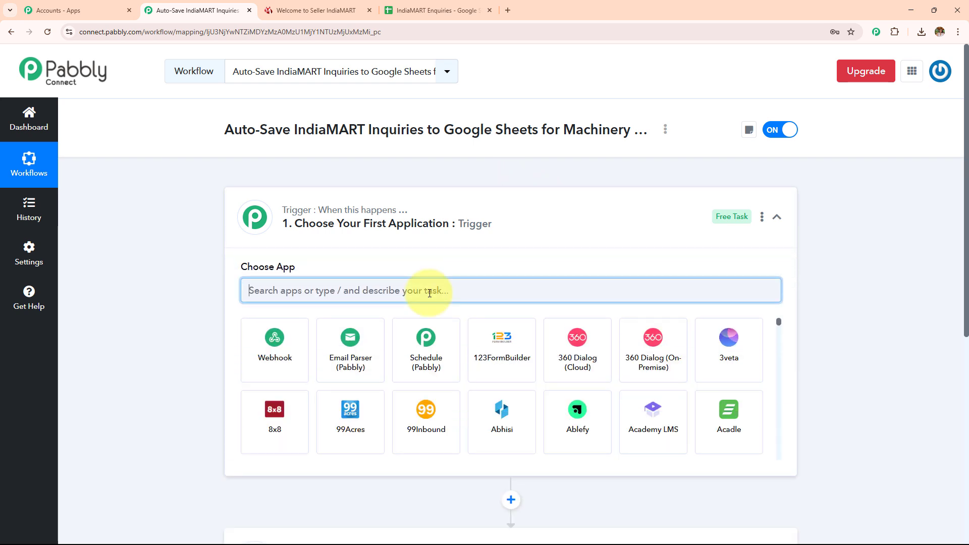
text(India)
click(290, 350)
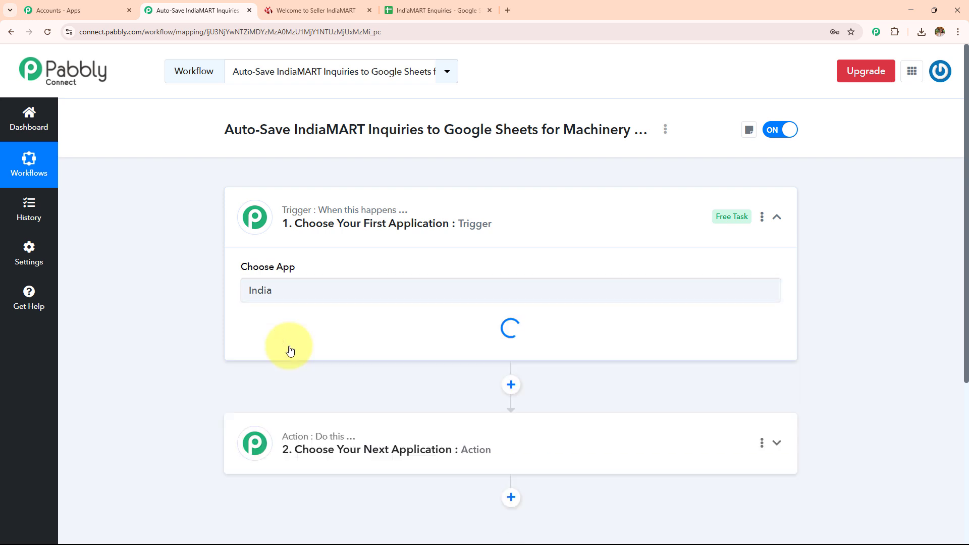
click(288, 344)
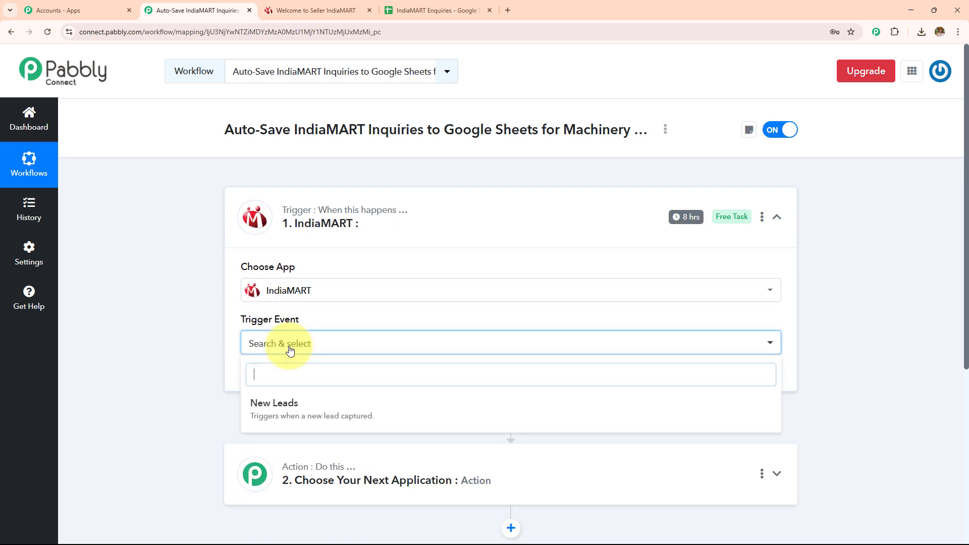
click(305, 411)
Step: Review the webhook setup instructions, then switch to the IndiaMART seller dashboard
scroll(422, 234, down, 2)
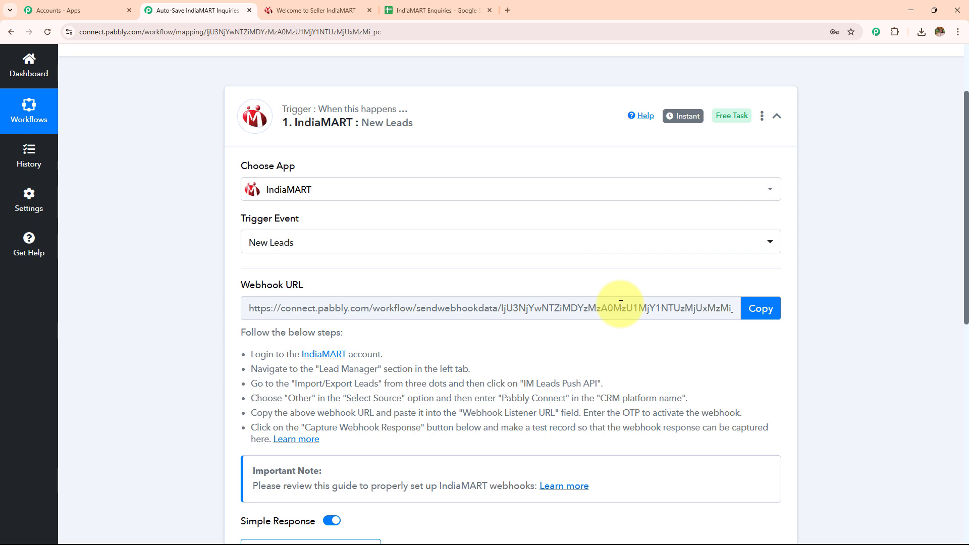
scroll(622, 294, down, 5)
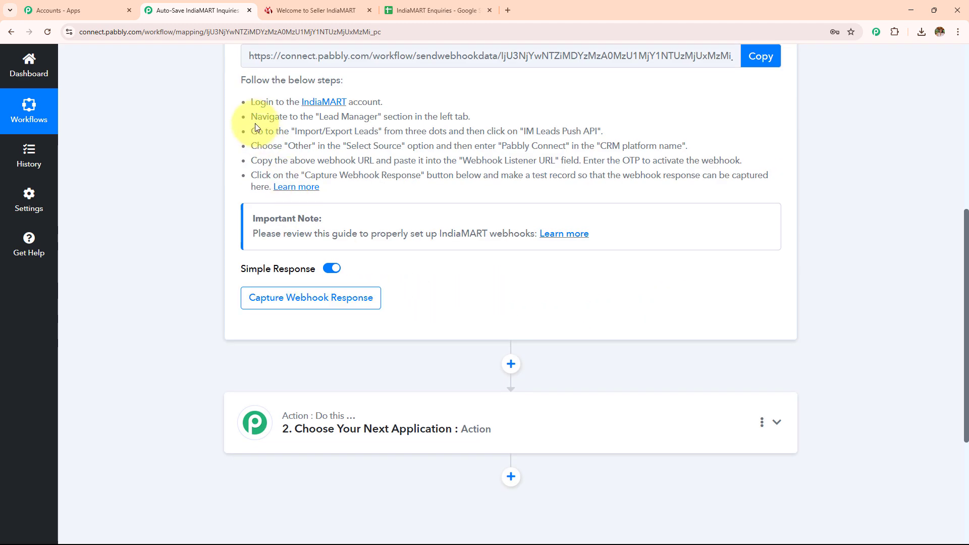
drag(252, 101, 387, 209)
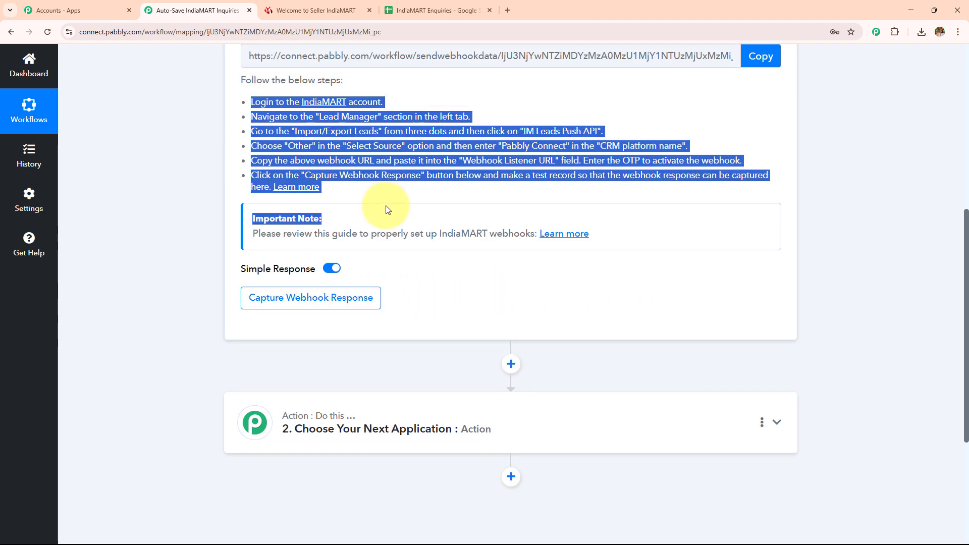
scroll(381, 231, up, 3)
key(ctrl+Tab)
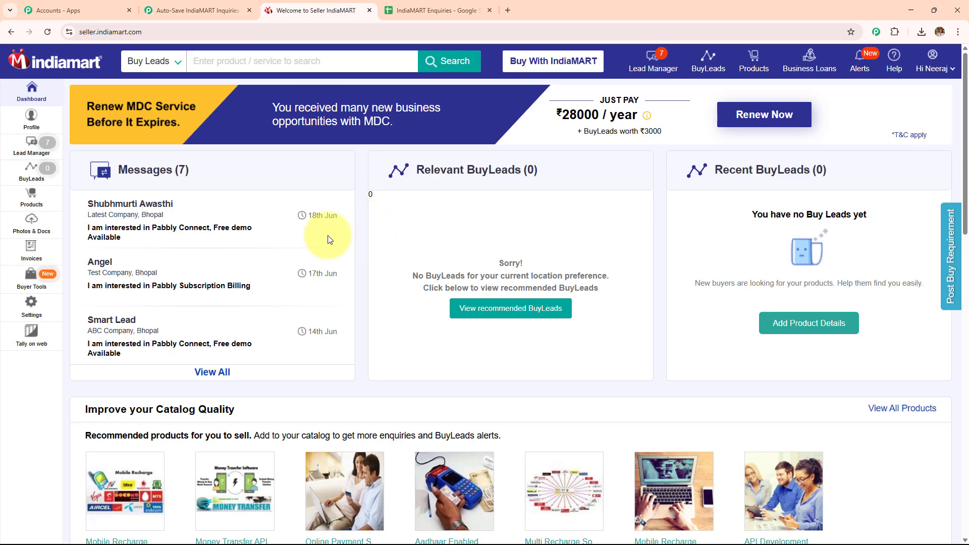
Step: Open Push API integration from Lead Manager's Import / Export Leads menu
click(29, 154)
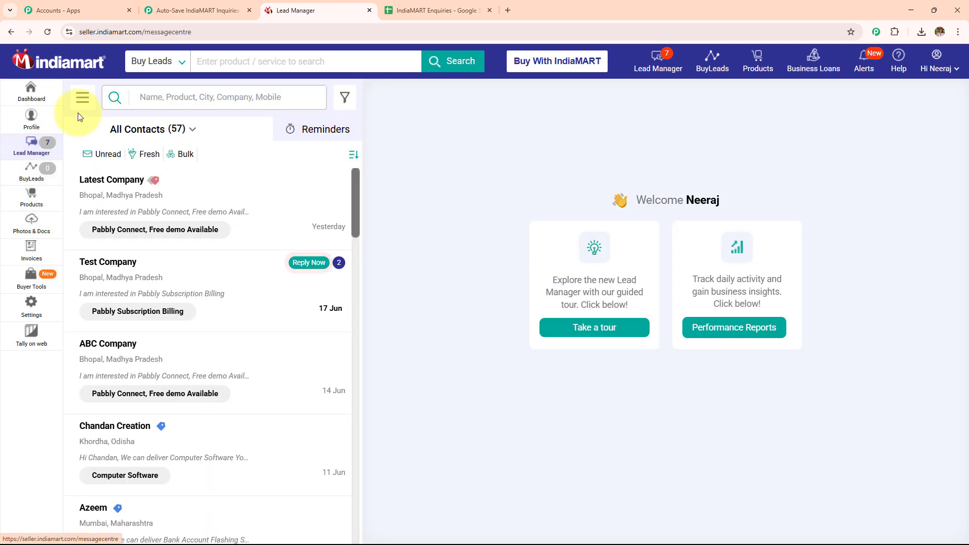
click(83, 99)
mouse_move(108, 195)
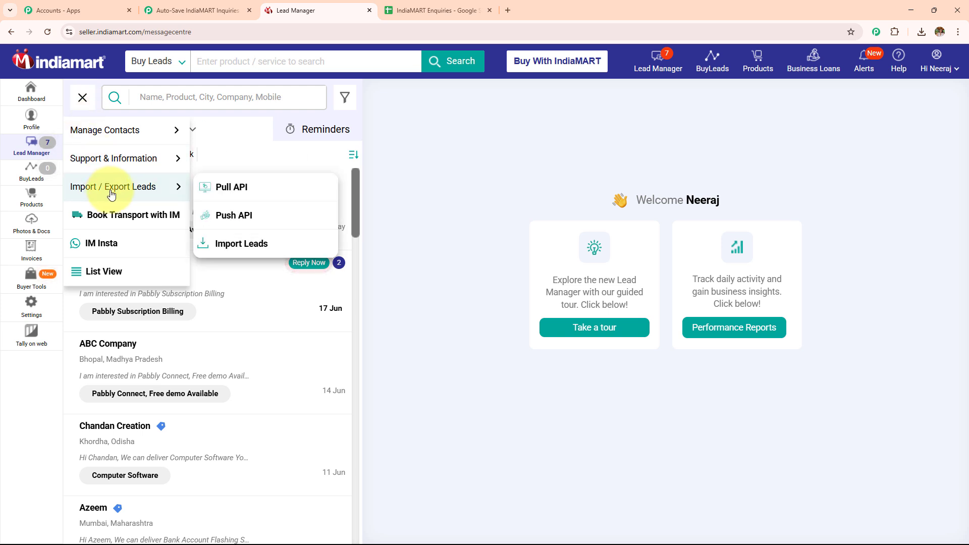
click(244, 217)
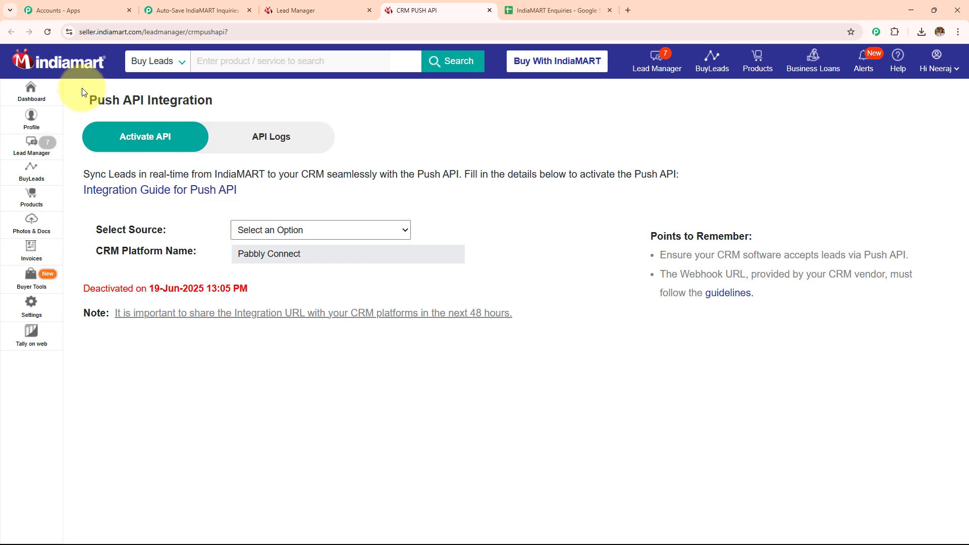
drag(89, 100, 215, 101)
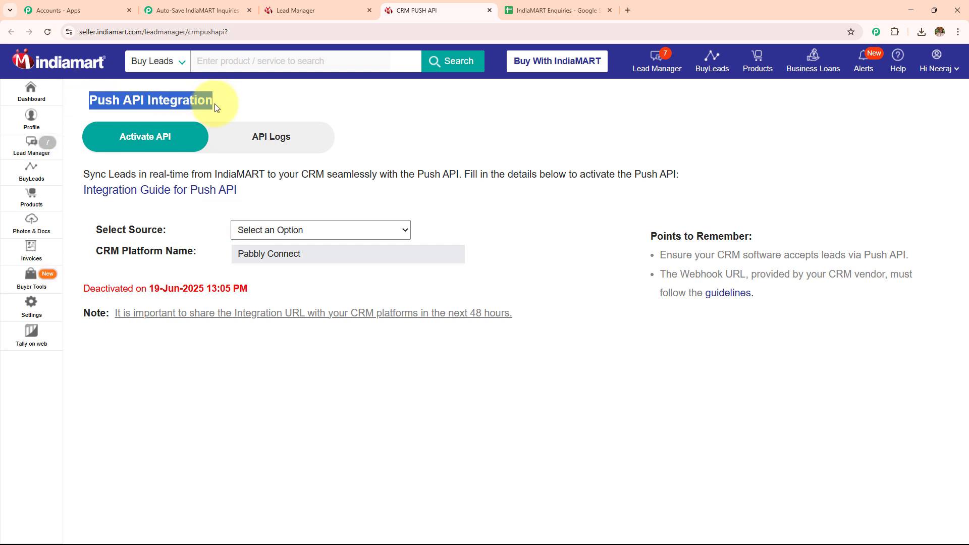
Step: Set the lead source to Other with CRM platform name Pabbly Connect
click(267, 230)
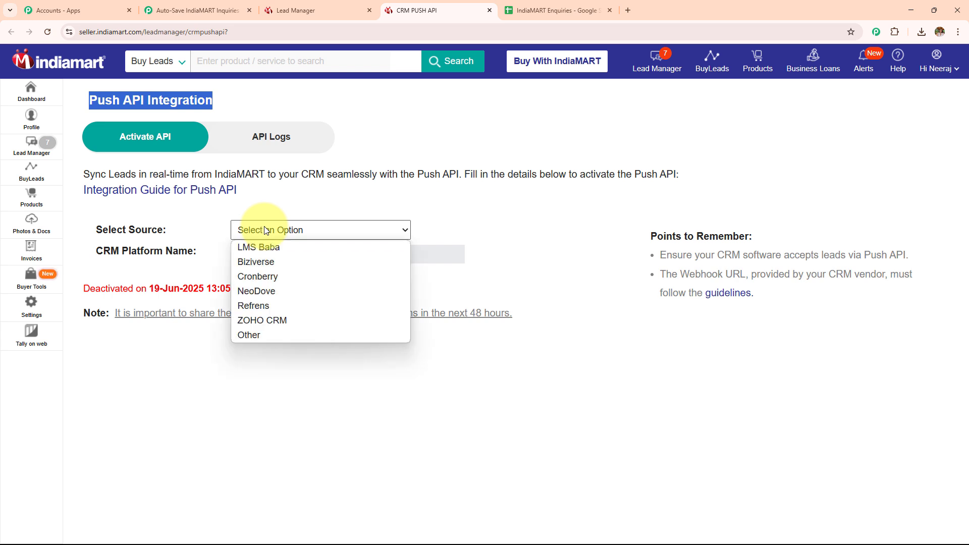
click(263, 337)
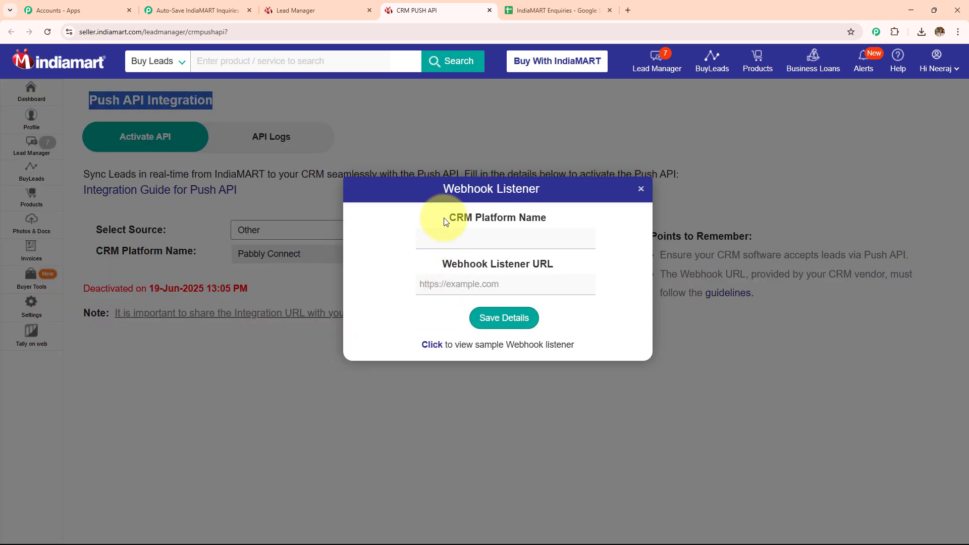
drag(448, 222, 559, 233)
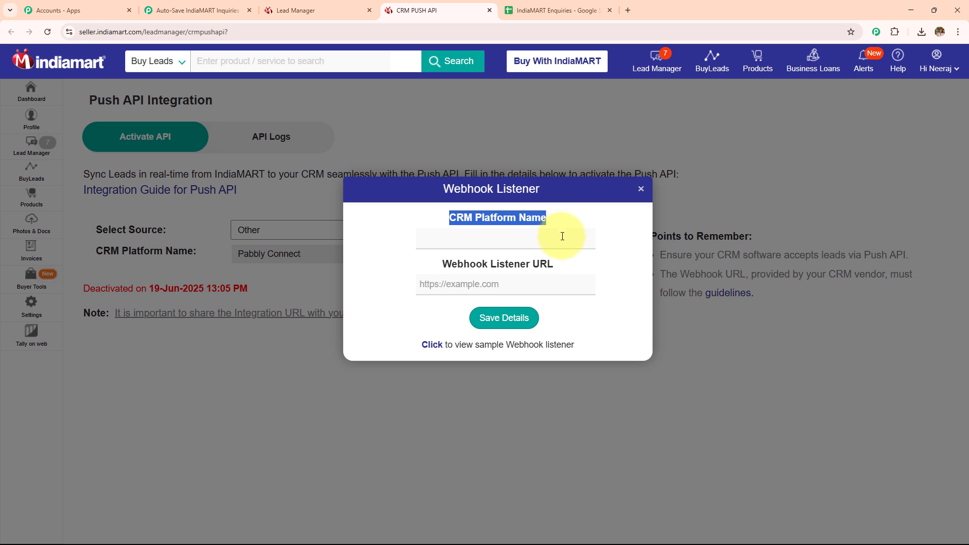
drag(517, 240, 350, 256)
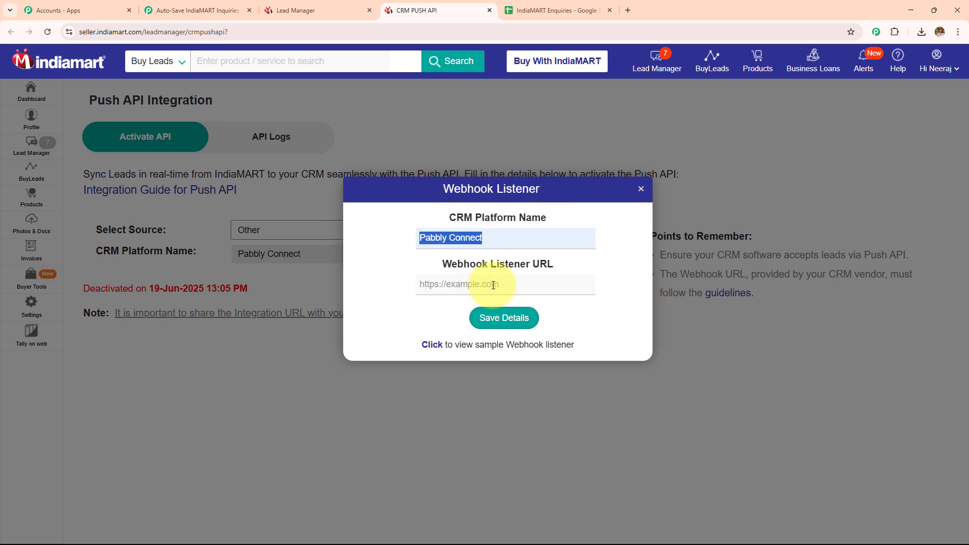
Step: Copy the webhook URL from the Pabbly IndiaMART trigger
click(192, 11)
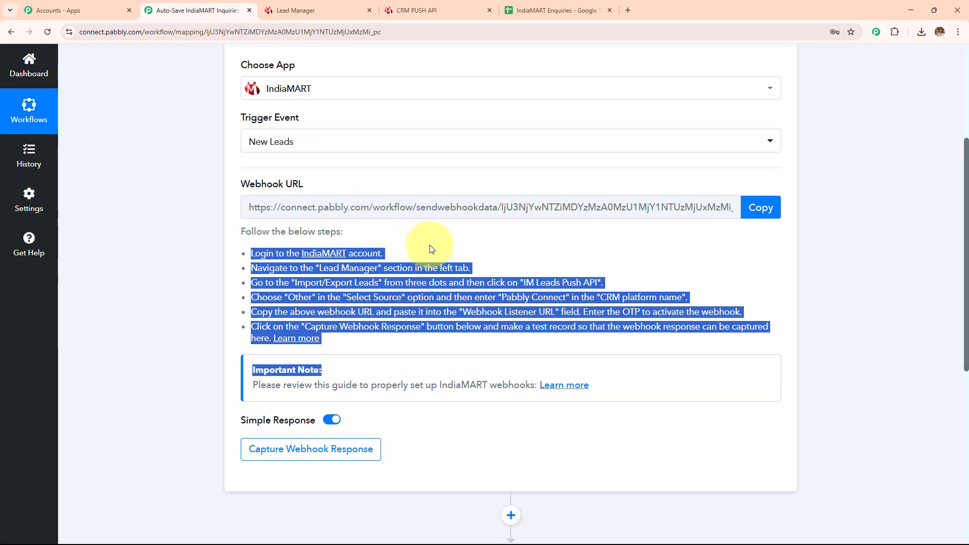
click(766, 213)
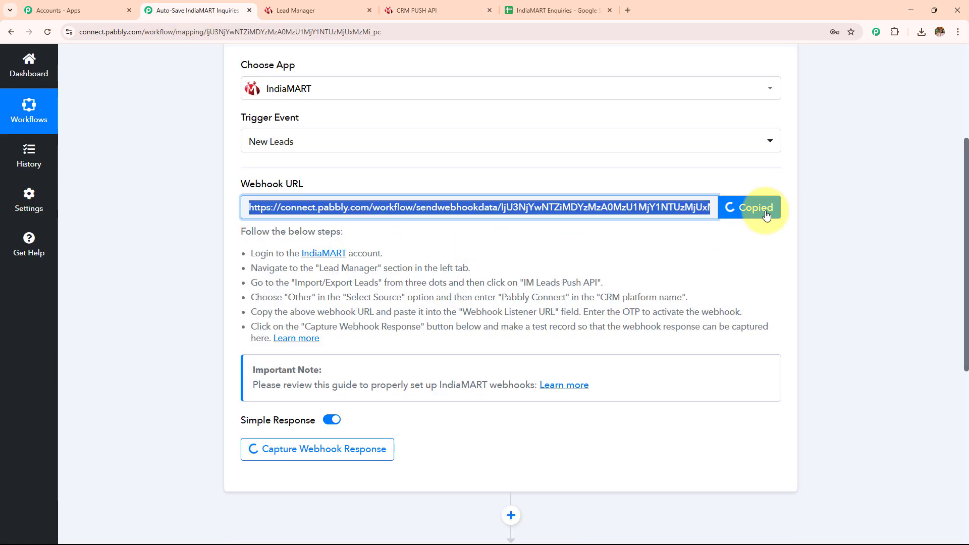
click(529, 7)
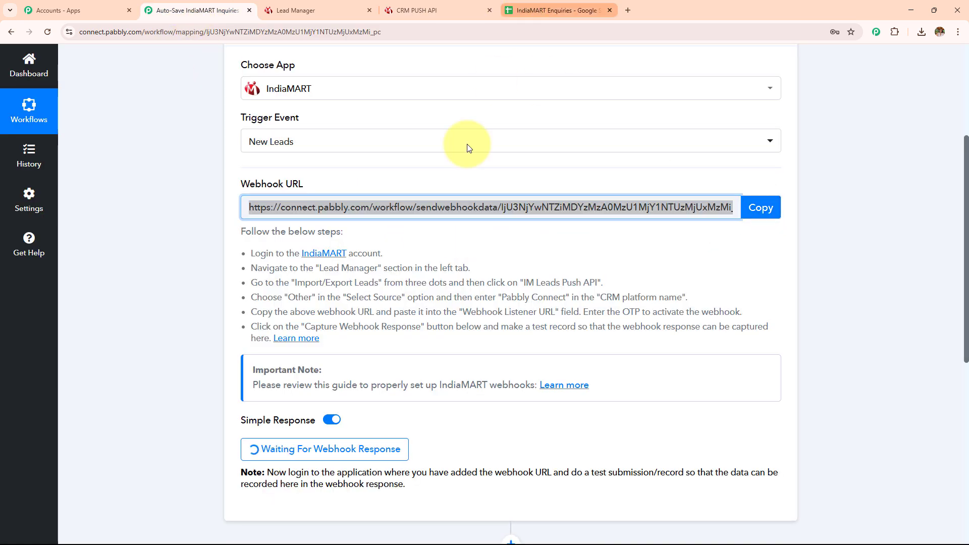
Step: Paste the Pabbly webhook URL as the Webhook Listener URL and save the details
click(417, 6)
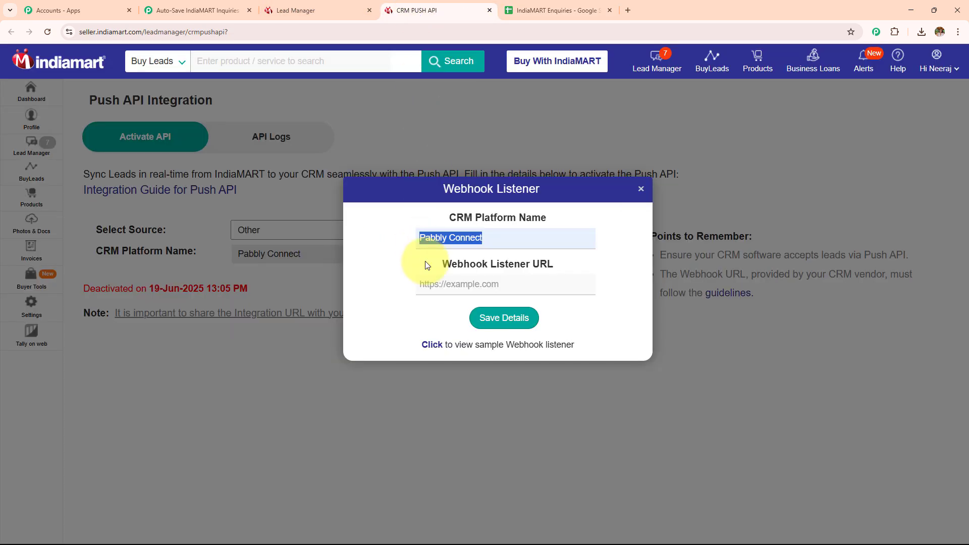
click(432, 283)
key(ctrl+v)
click(511, 320)
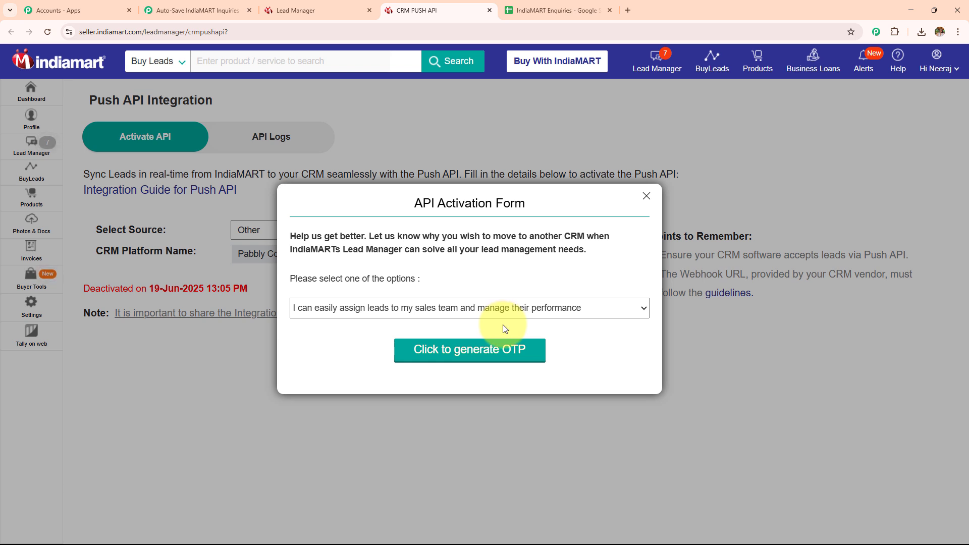
Step: Keep the first reason, verify with the SMS OTP, and activate the Push API
click(497, 311)
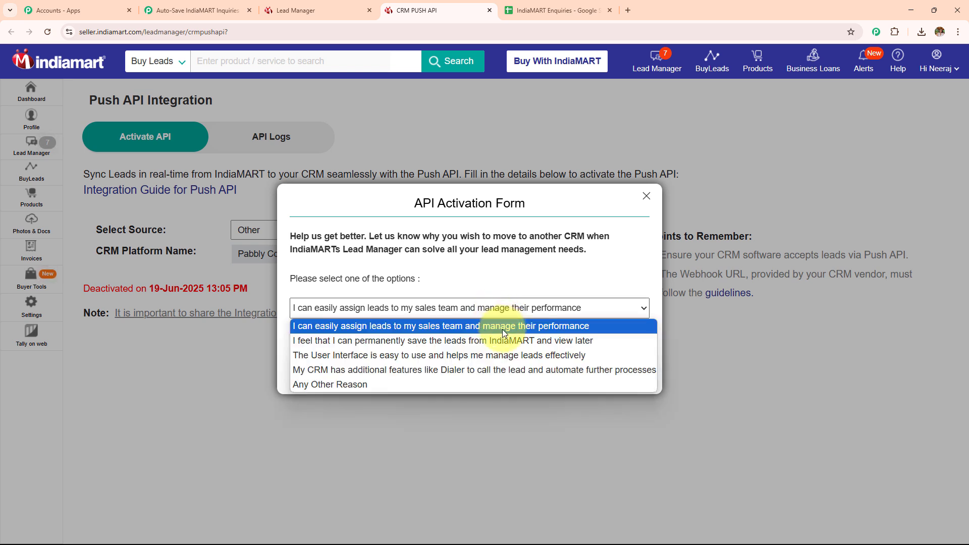
click(503, 333)
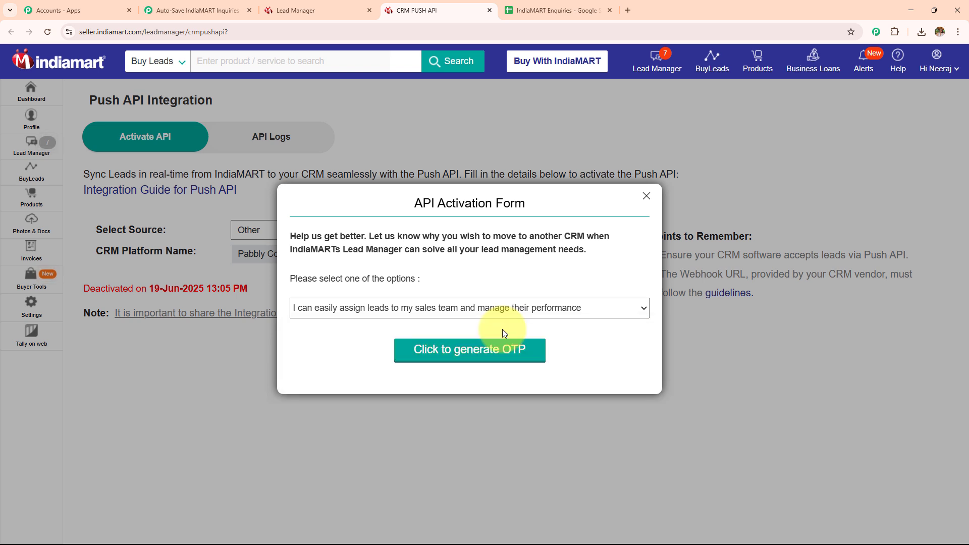
click(504, 309)
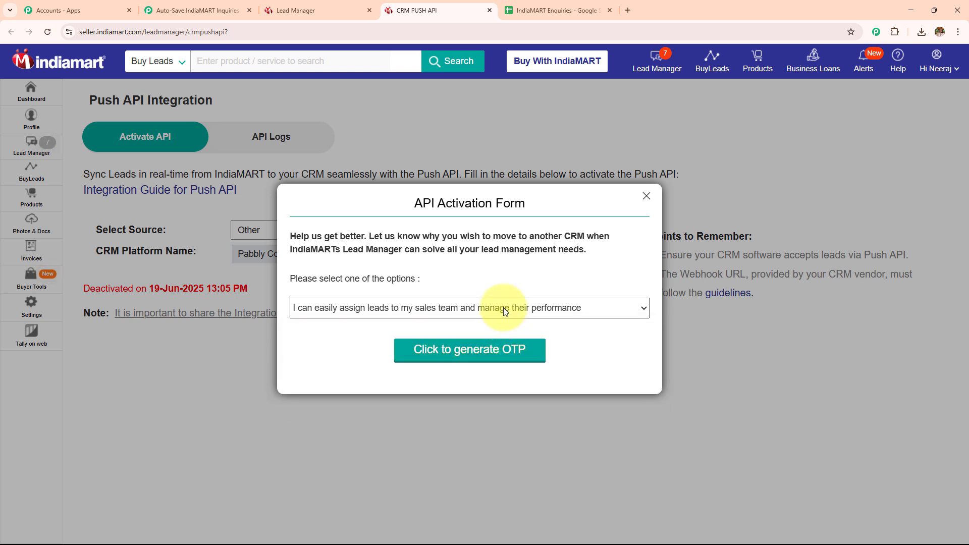
click(503, 307)
click(495, 356)
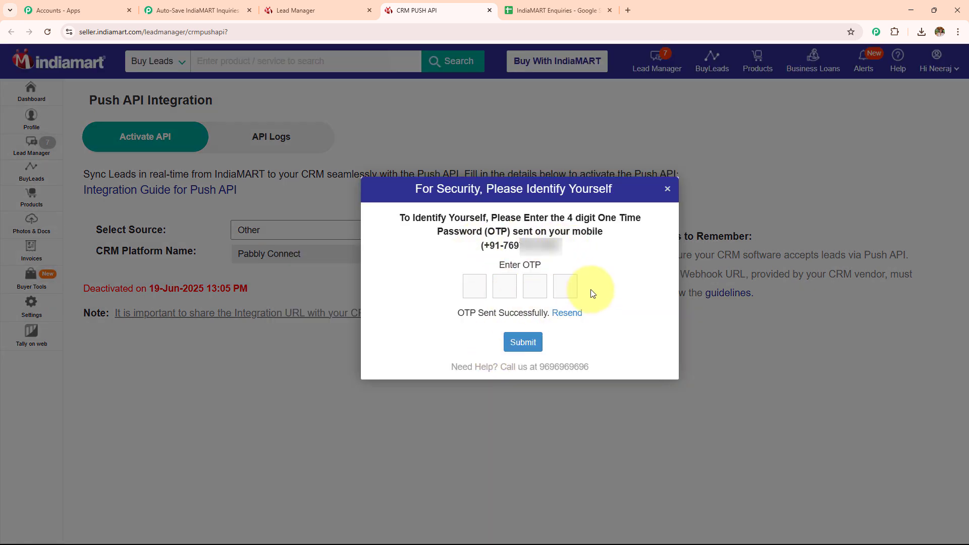
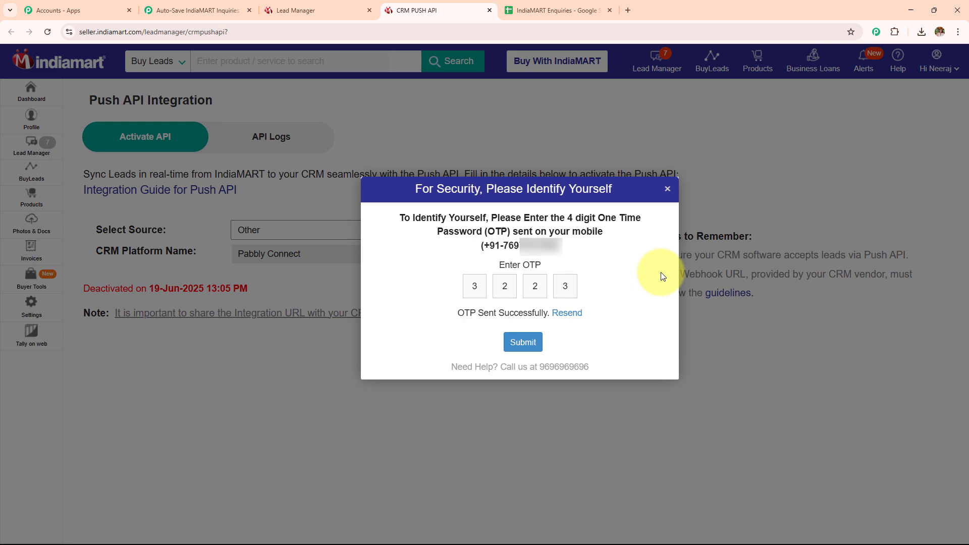
click(524, 343)
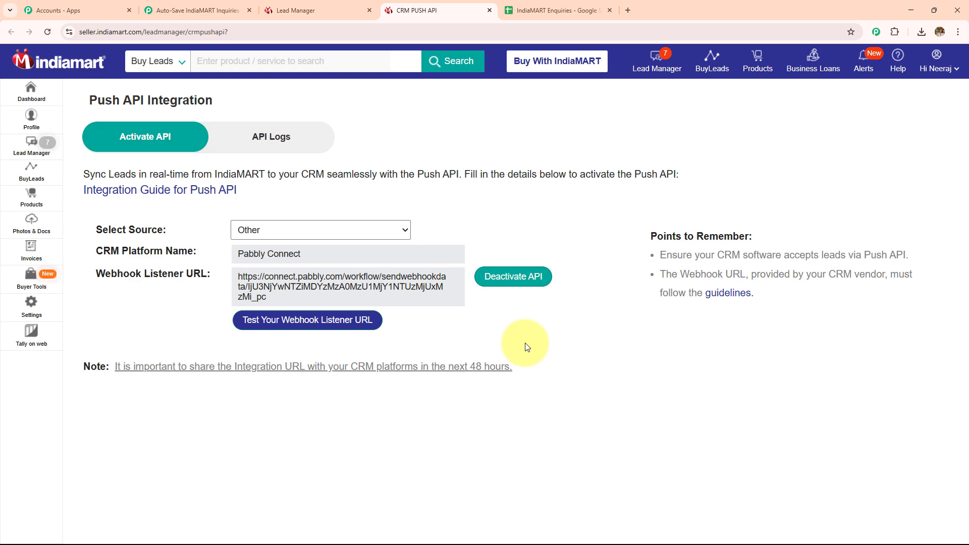
click(200, 10)
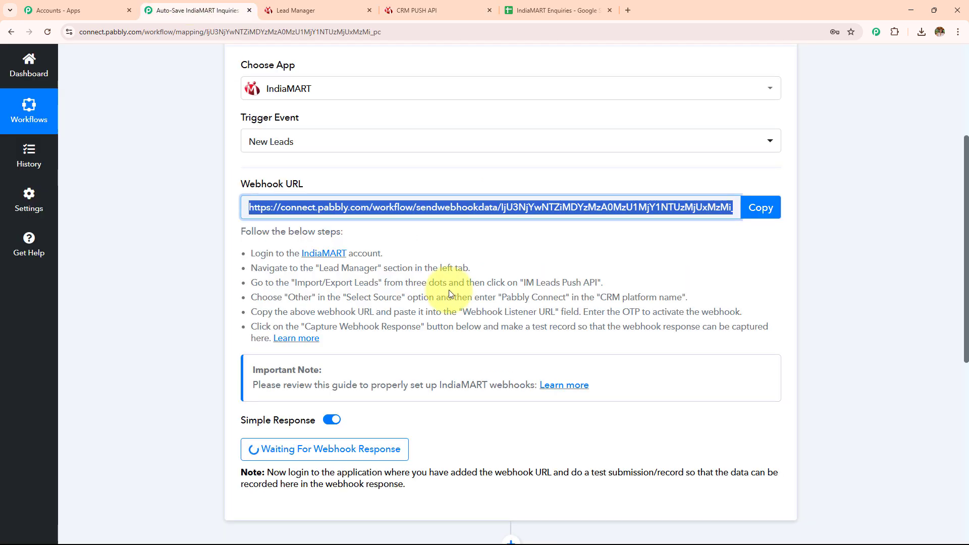
Step: Scroll through the trigger settings, noting the test-record instructions, while the webhook is awaited
scroll(449, 289, down, 4)
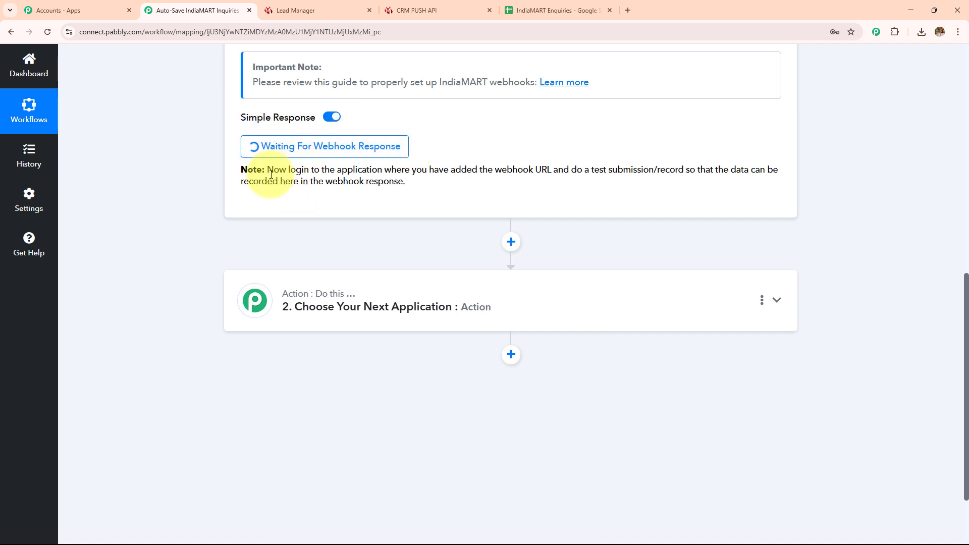
drag(268, 171, 440, 216)
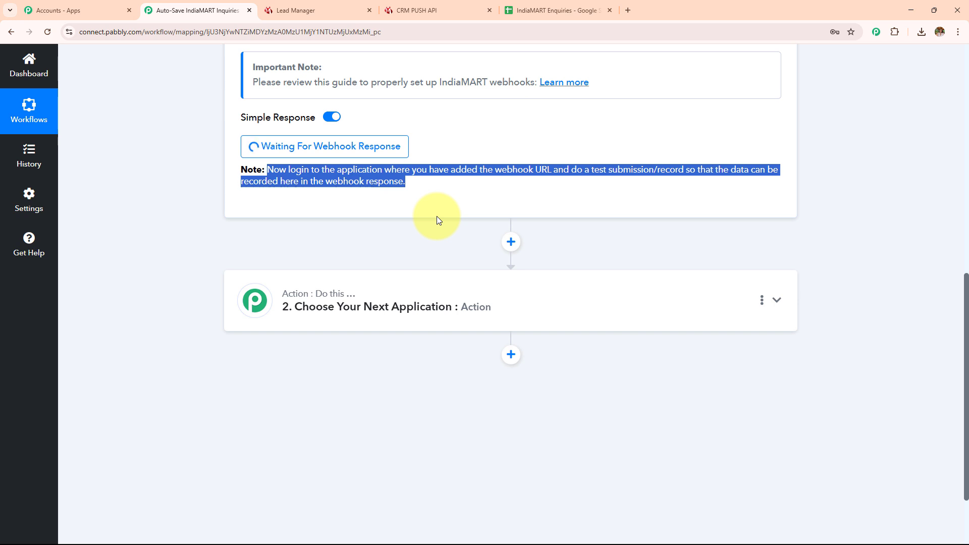
scroll(437, 216, up, 9)
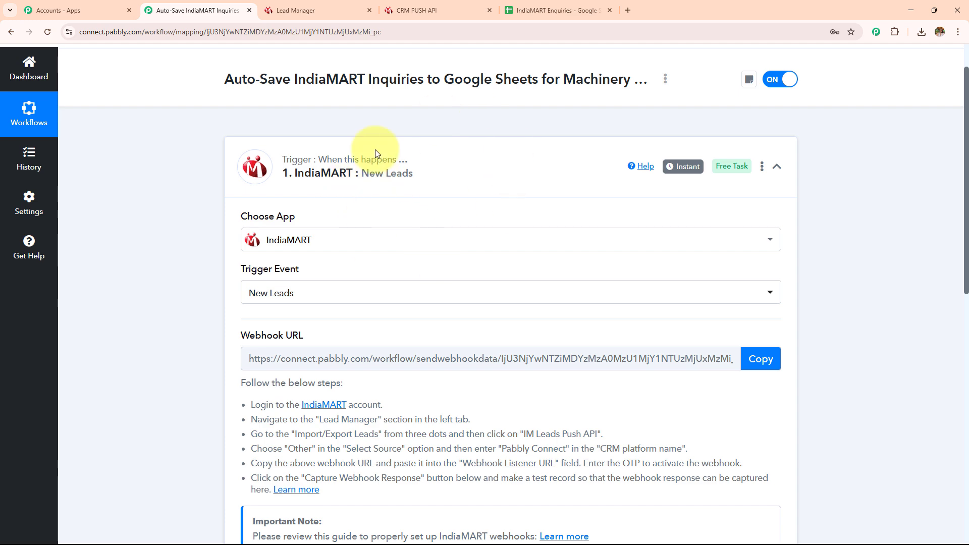
scroll(470, 350, down, 9)
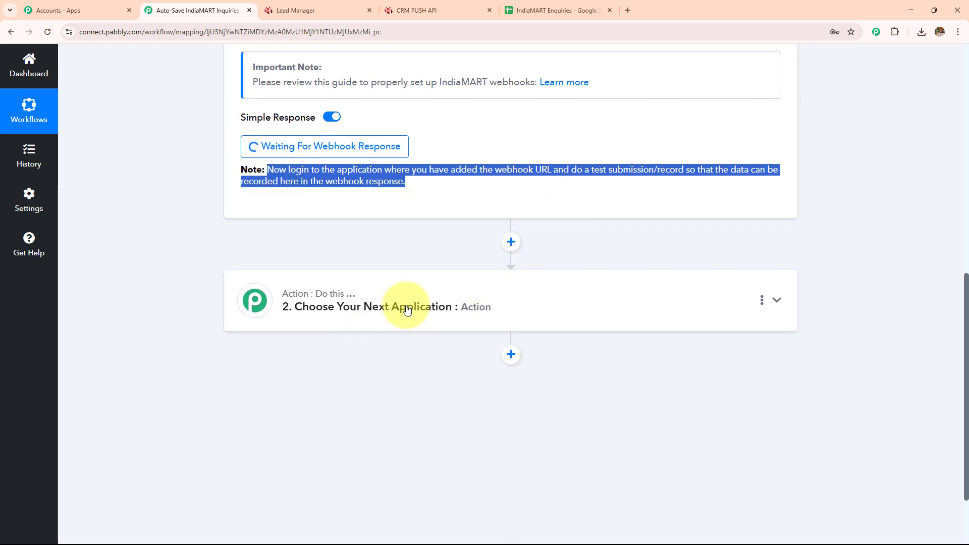
scroll(407, 309, up, 5)
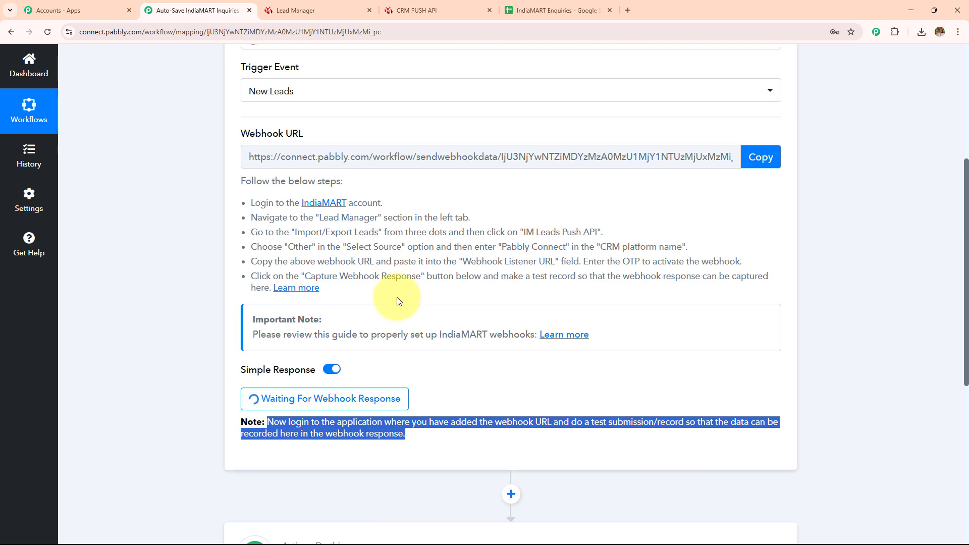
scroll(453, 194, up, 5)
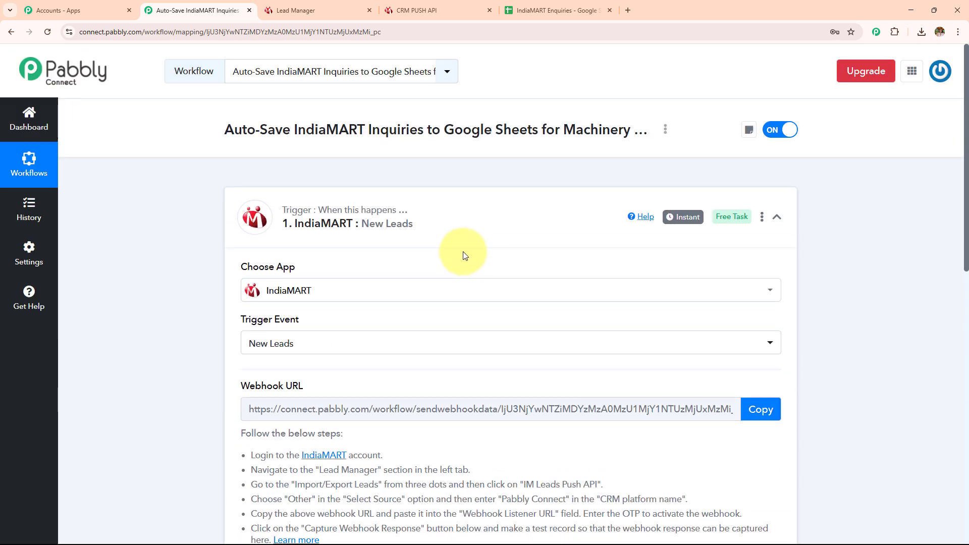
scroll(463, 256, down, 5)
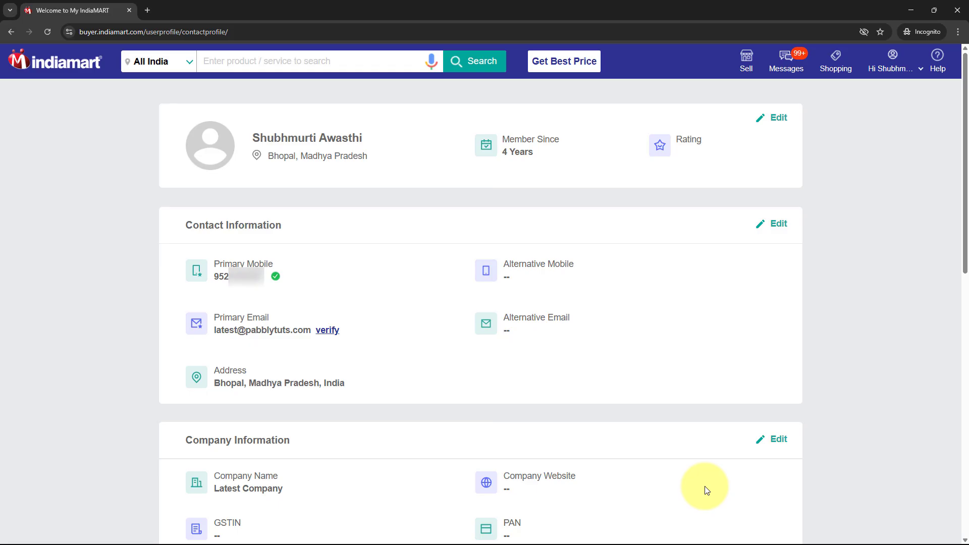
Step: Review the buyer profile's contact details, then search IndiaMART for 'Magnet Brains'
triple_click(287, 138)
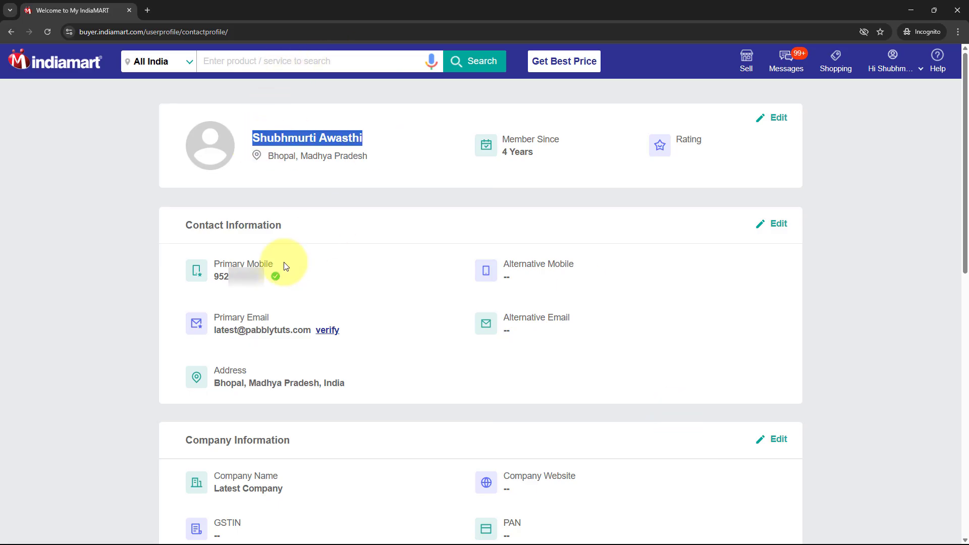
drag(215, 276, 269, 276)
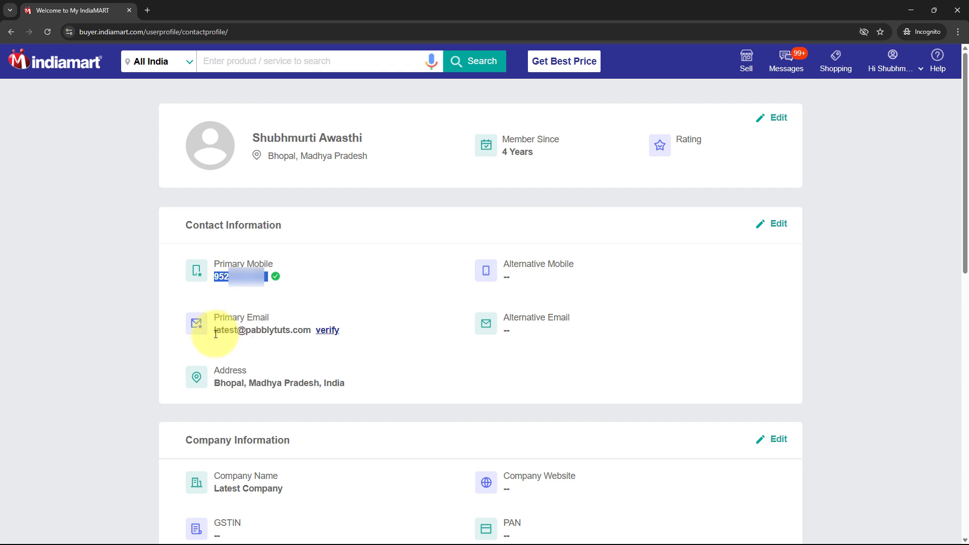
drag(215, 334, 348, 332)
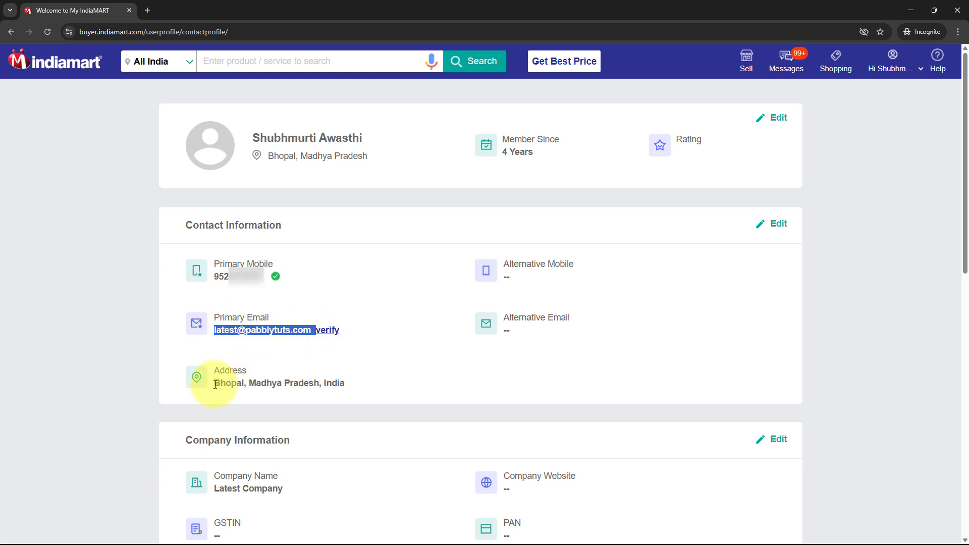
drag(213, 383, 392, 389)
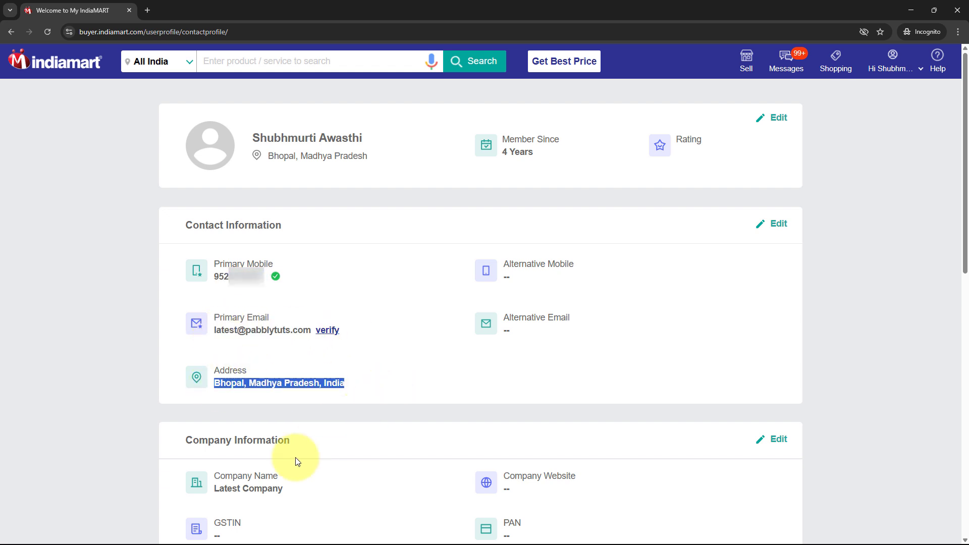
drag(208, 491, 397, 493)
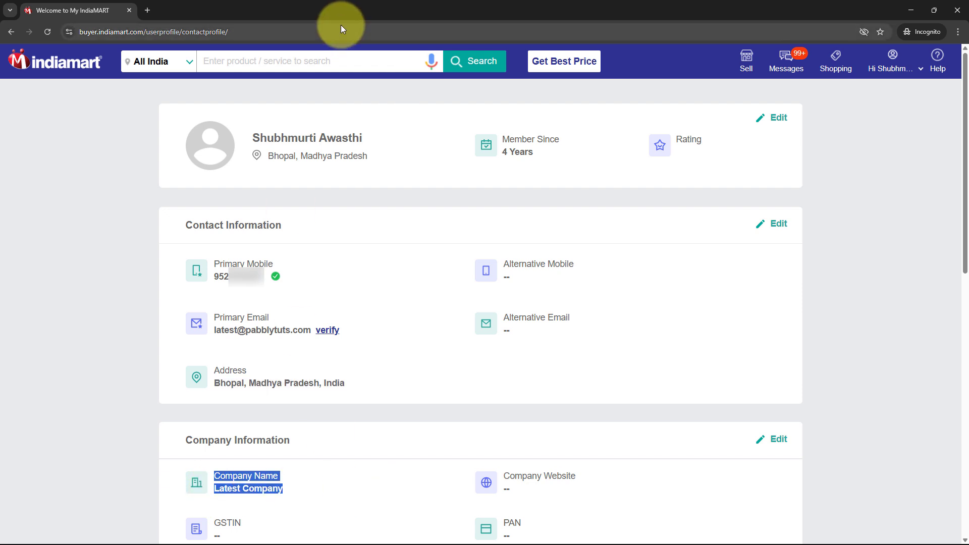
click(335, 60)
text(Ma)
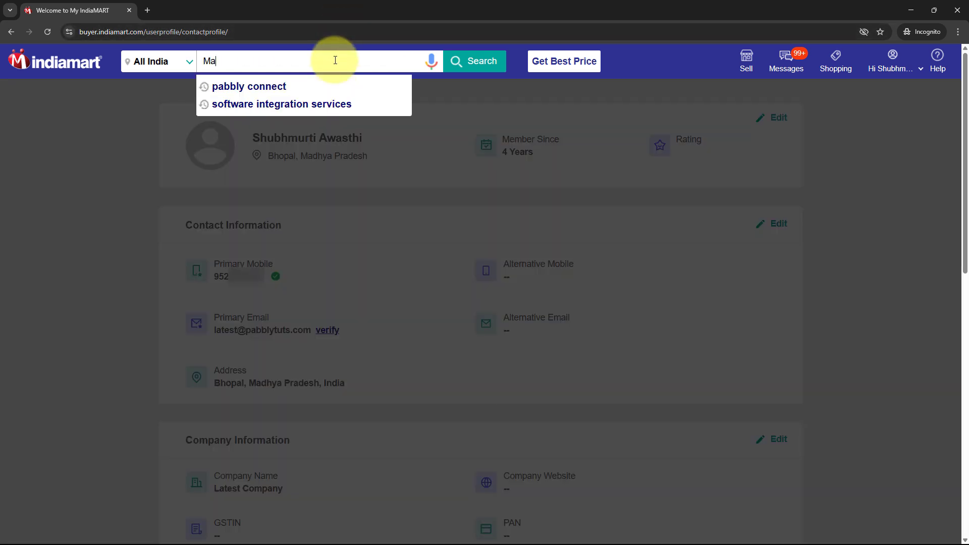
text(gnet Brains)
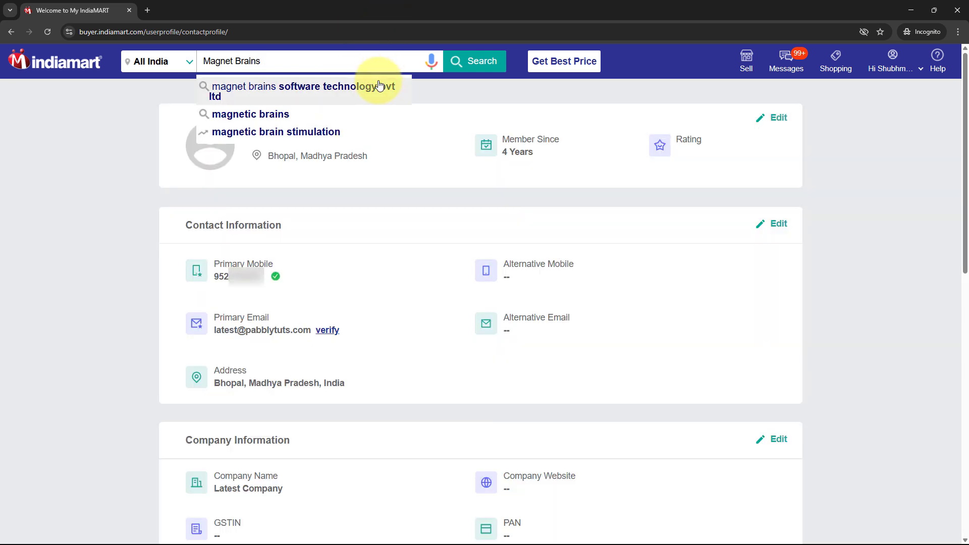
Step: Open the Magnet Brains supplier and write an enquiry requesting an industrial packaging-machine quotation
click(379, 86)
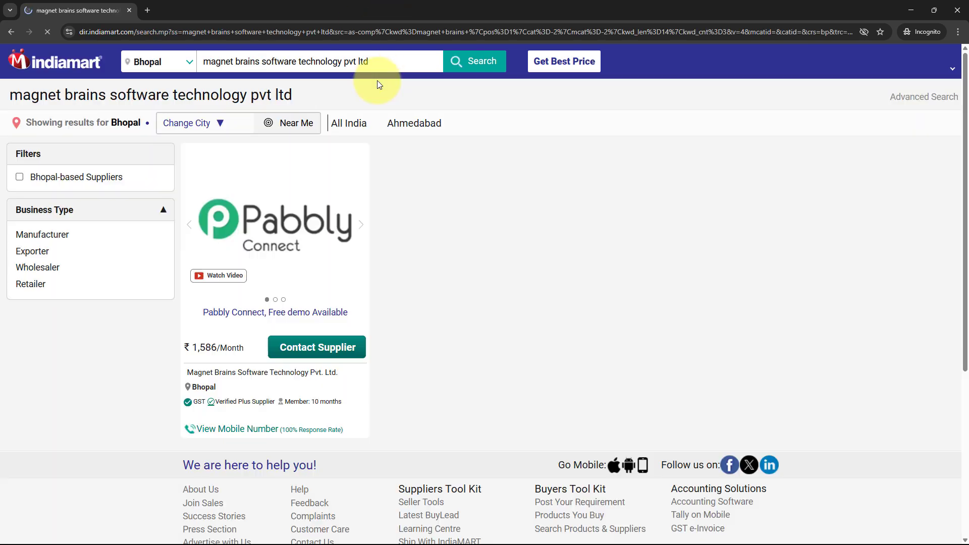
click(334, 353)
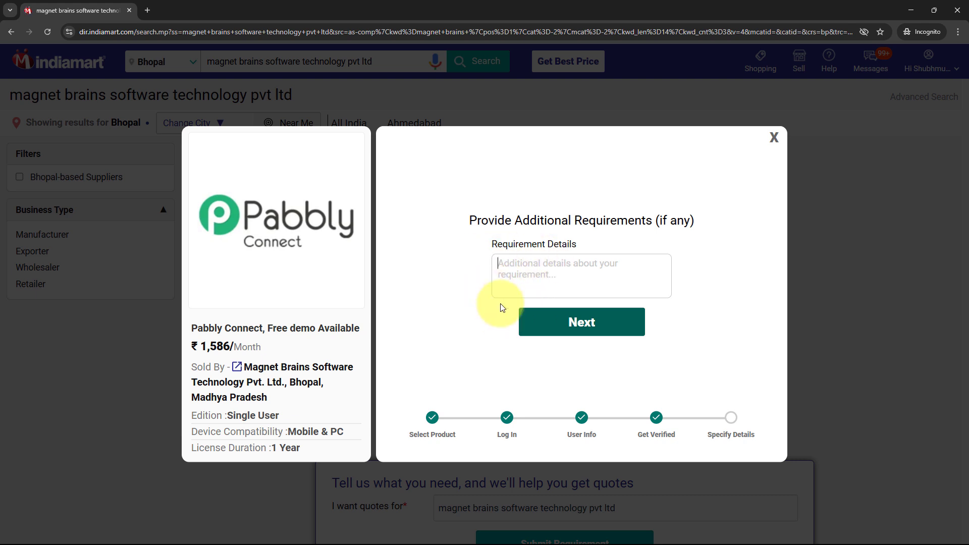
text(Looking for a quotation for industrial-grade packaging machines with delivery timeline and pricing details.)
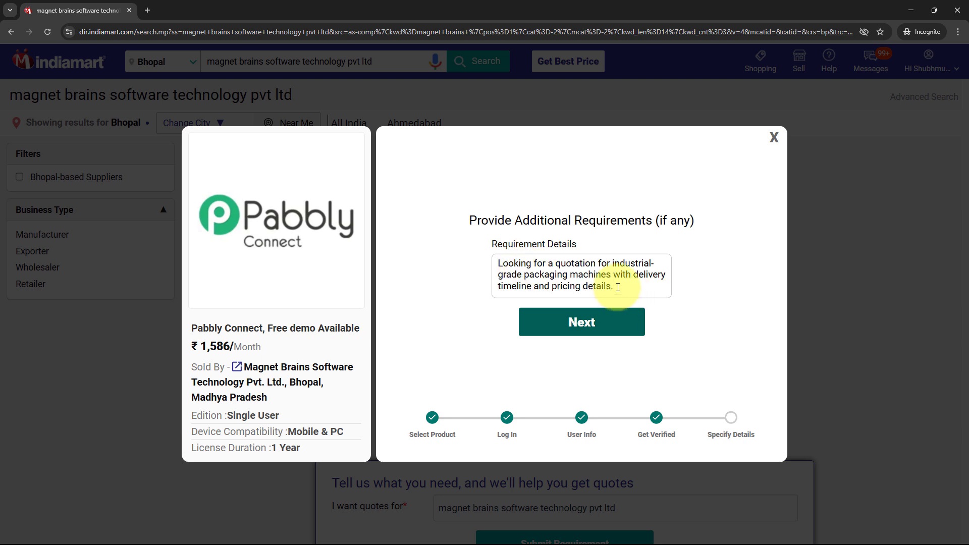
drag(617, 287, 461, 265)
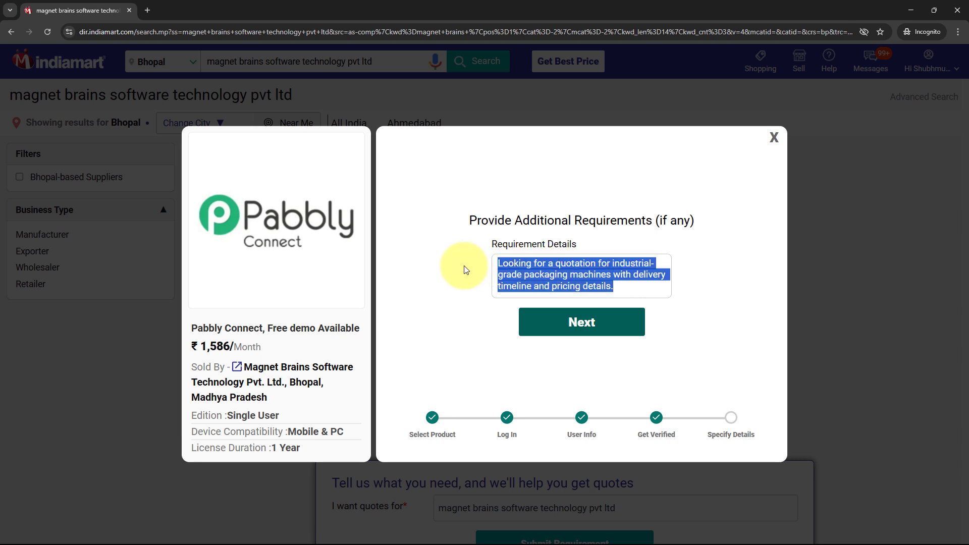
Step: Submit the enquiry with the GST Number left blank and close the thank-you message
click(581, 329)
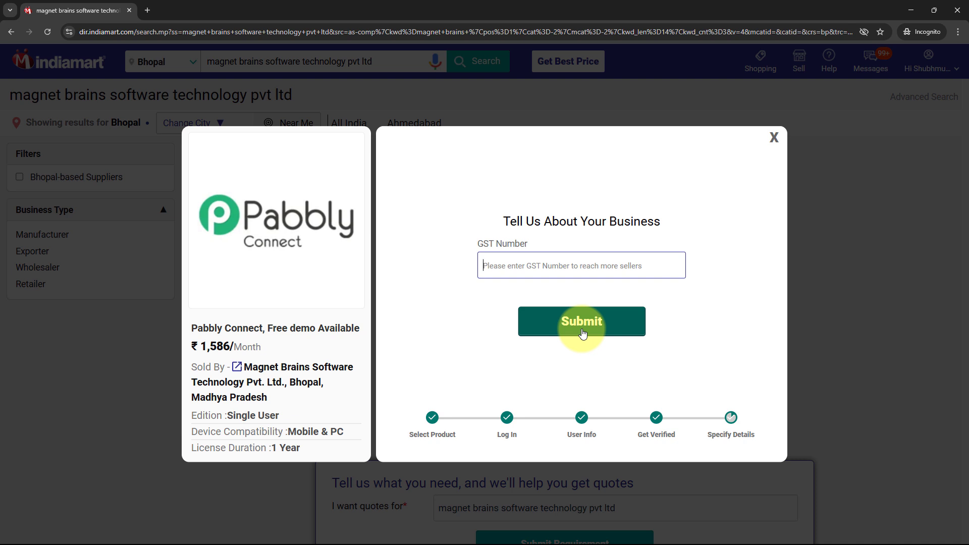
drag(479, 245, 552, 246)
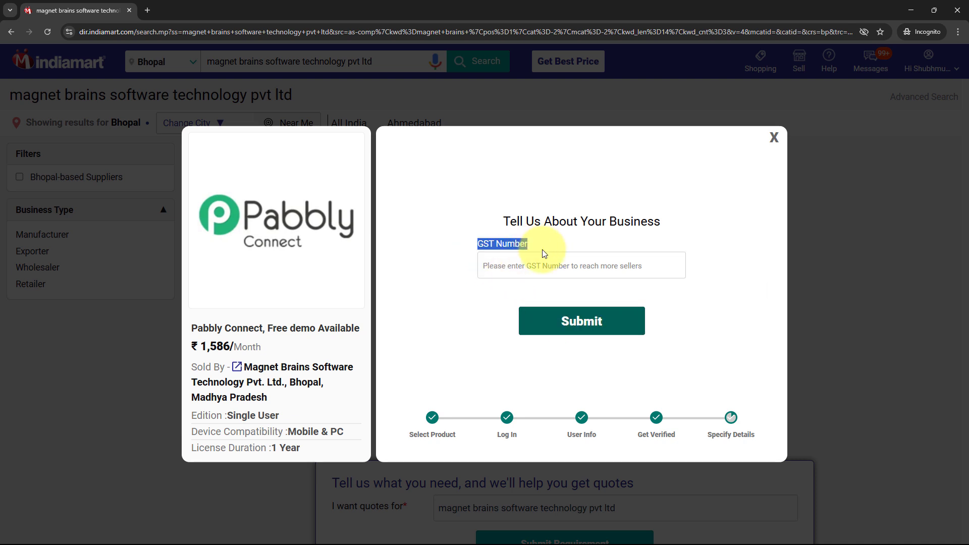
click(573, 328)
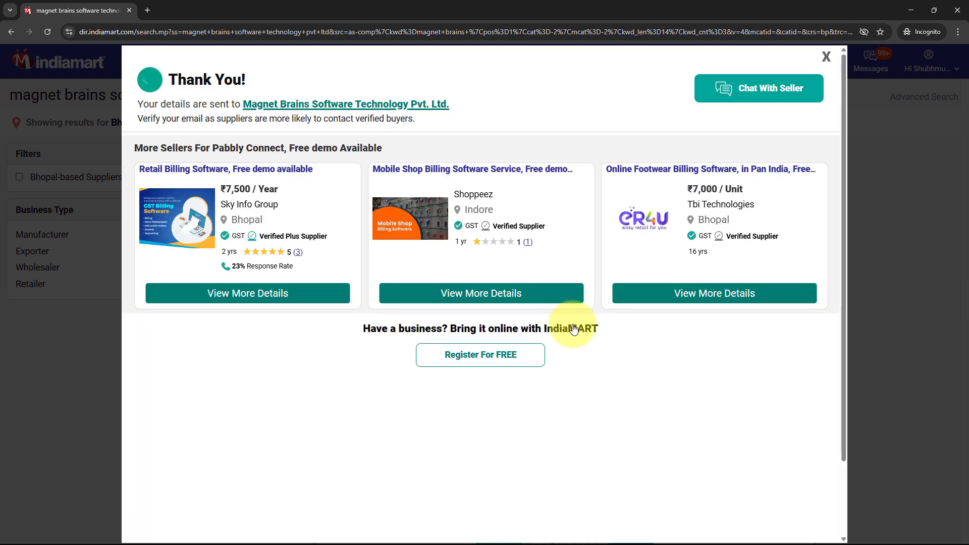
drag(135, 77, 440, 122)
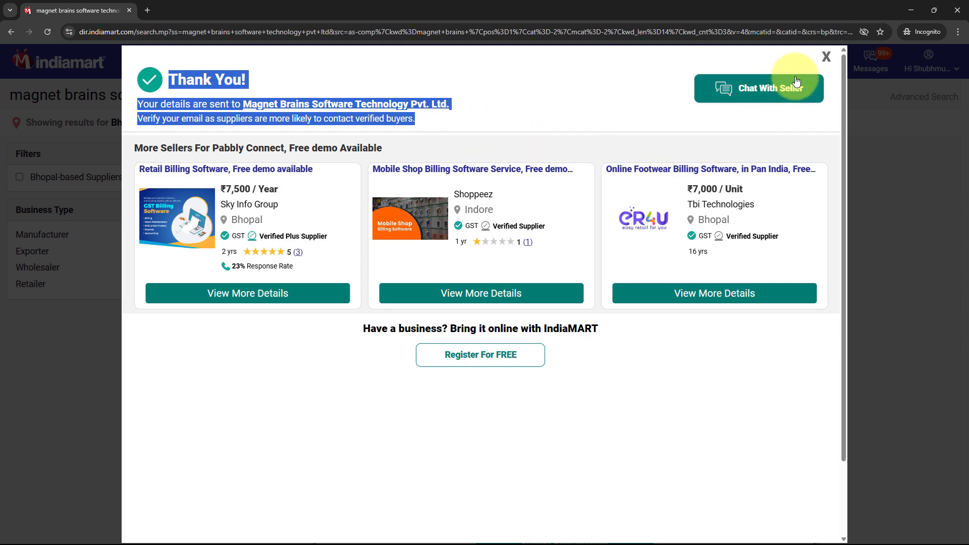
click(825, 61)
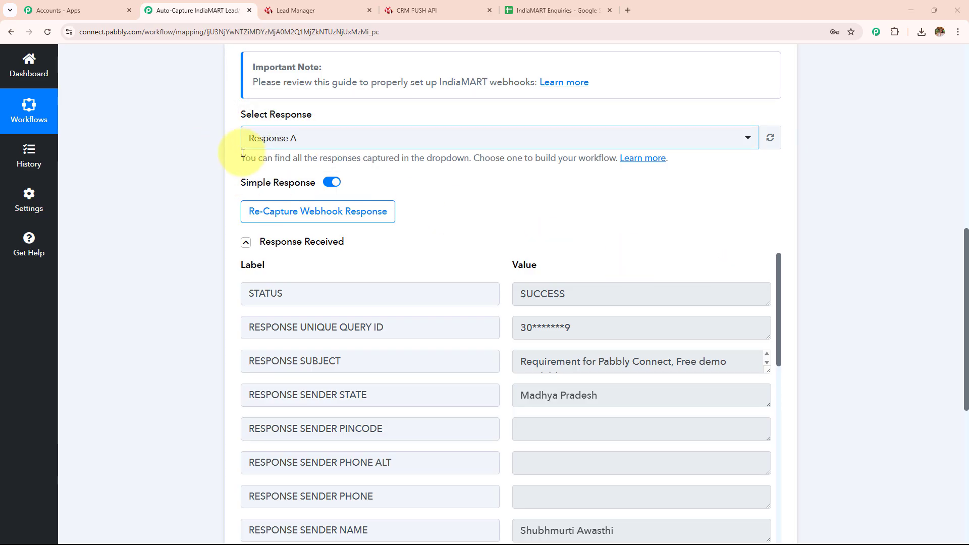
Step: Review the test lead's SUCCESS status, response subject, sender state and sender name
scroll(531, 190, down, 2)
click(584, 187)
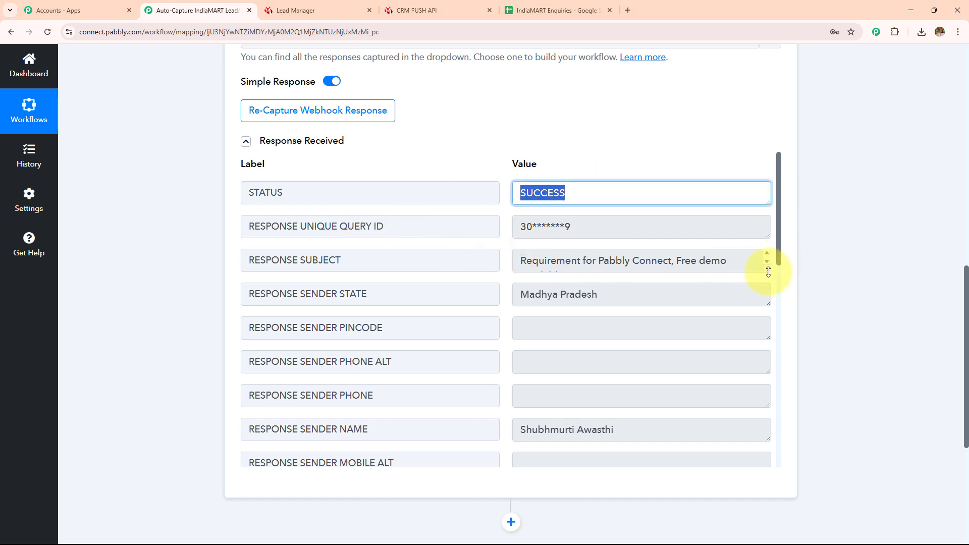
drag(767, 270, 767, 298)
click(572, 284)
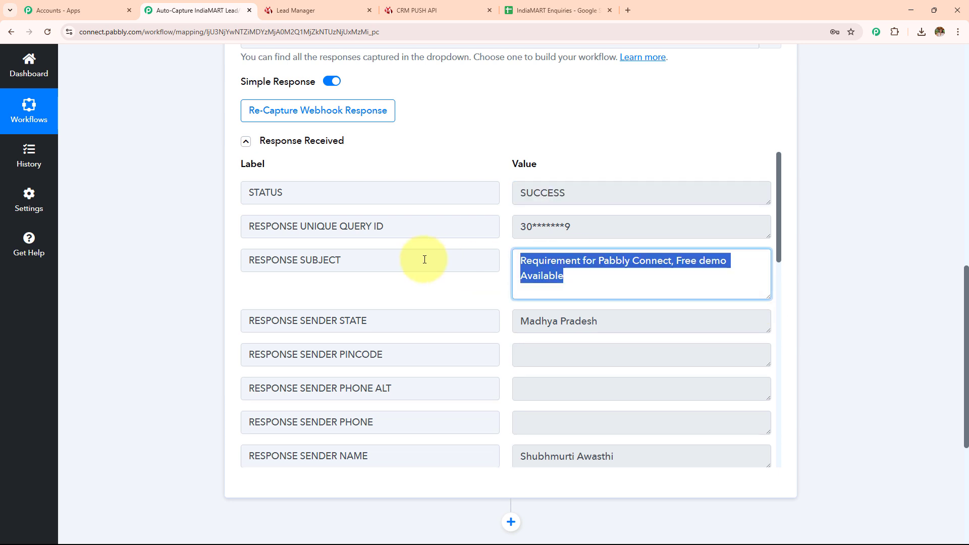
click(633, 321)
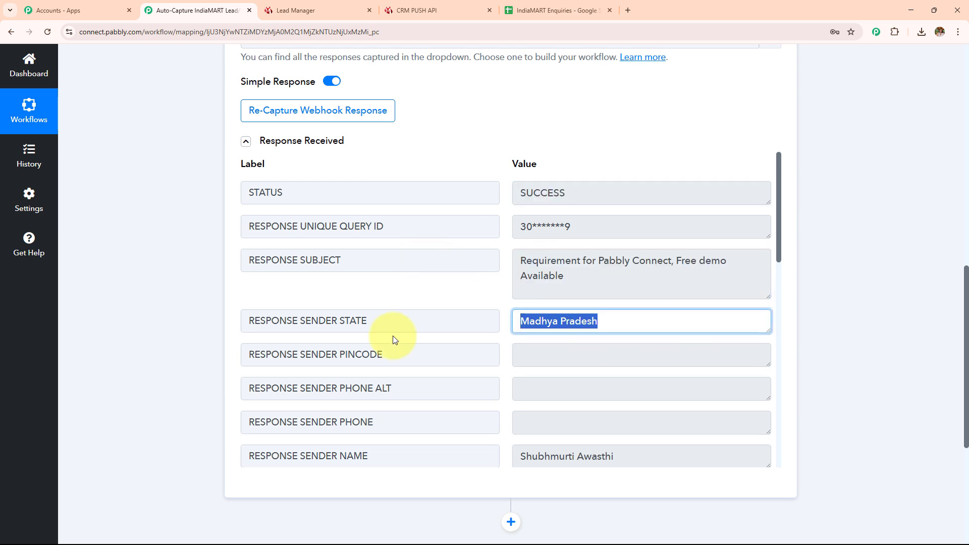
click(617, 453)
Step: Review the sender email, country code IN, company Latest Company, city Bhopal and address
scroll(599, 367, down, 8)
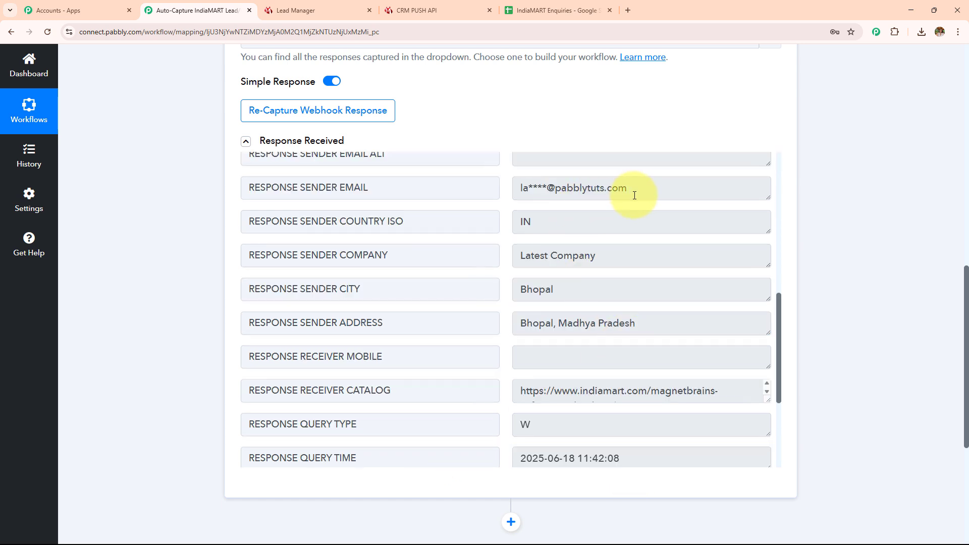
click(652, 194)
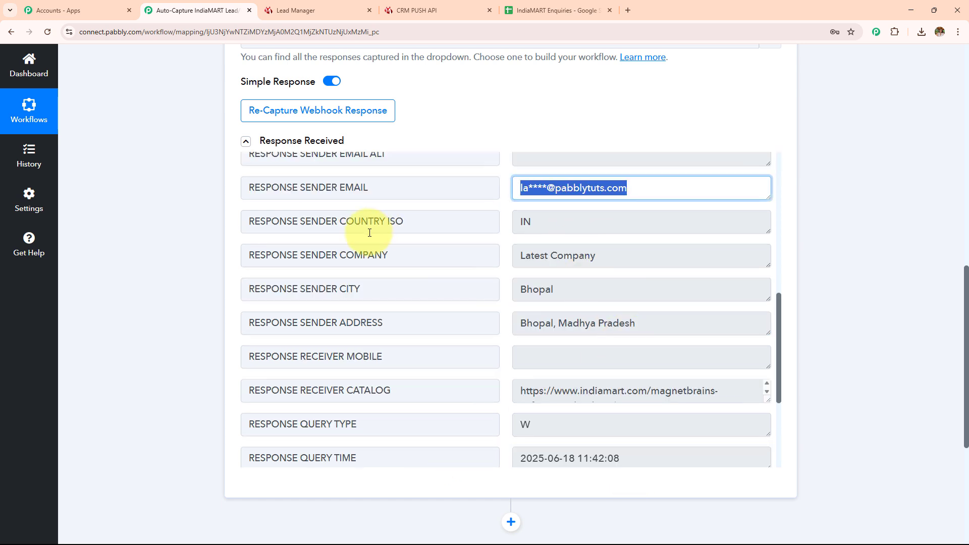
click(535, 224)
click(647, 255)
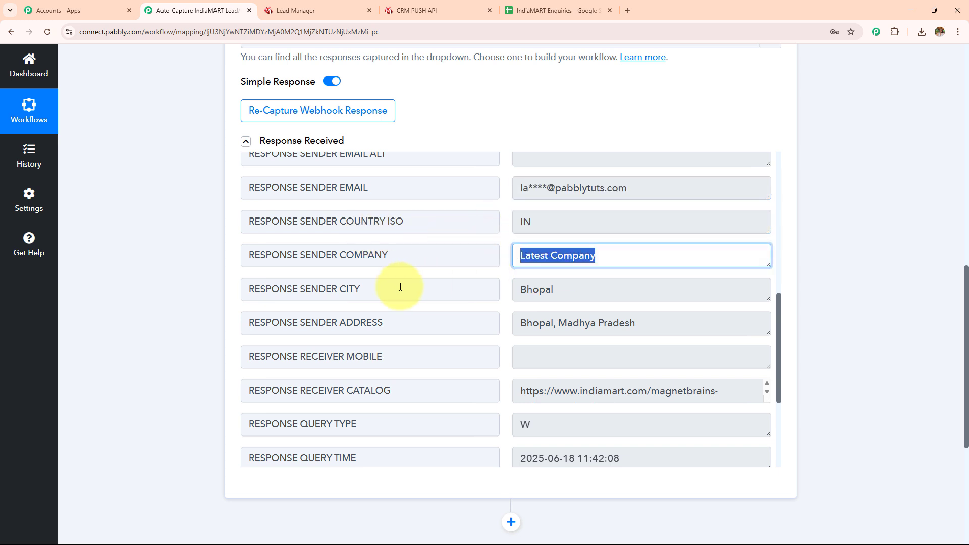
click(570, 289)
click(669, 322)
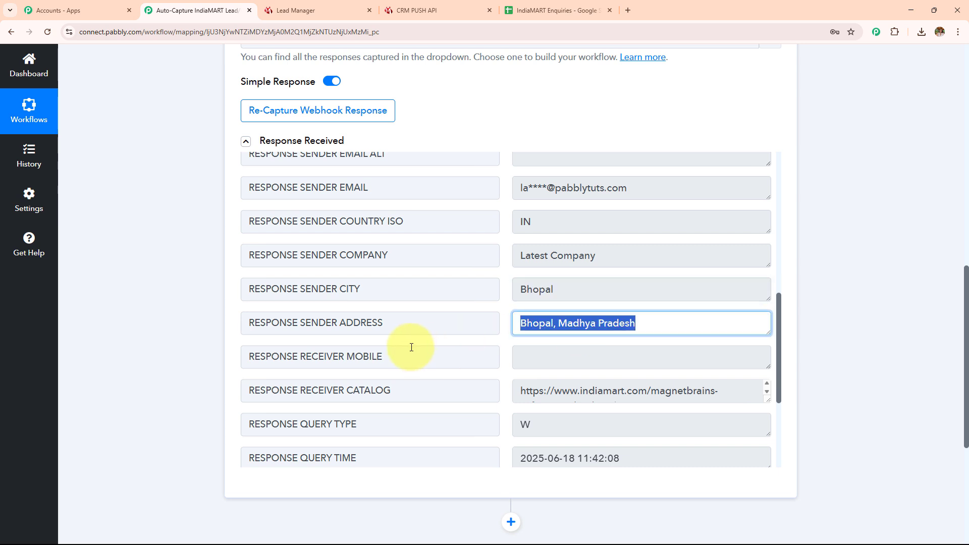
Step: Highlight the captured query product name and the full query message
scroll(456, 281, down, 3)
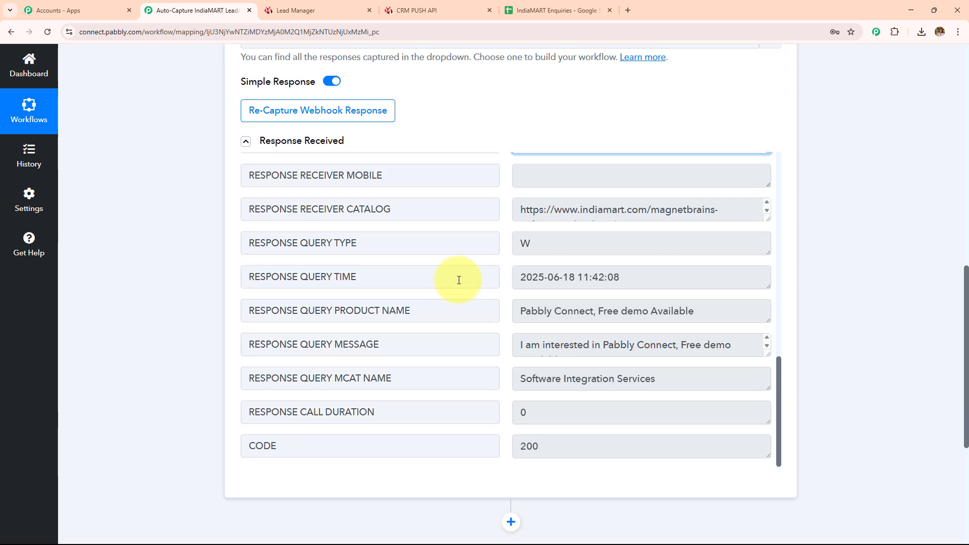
click(434, 308)
scroll(864, 183, down, 3)
scroll(865, 183, down, 1)
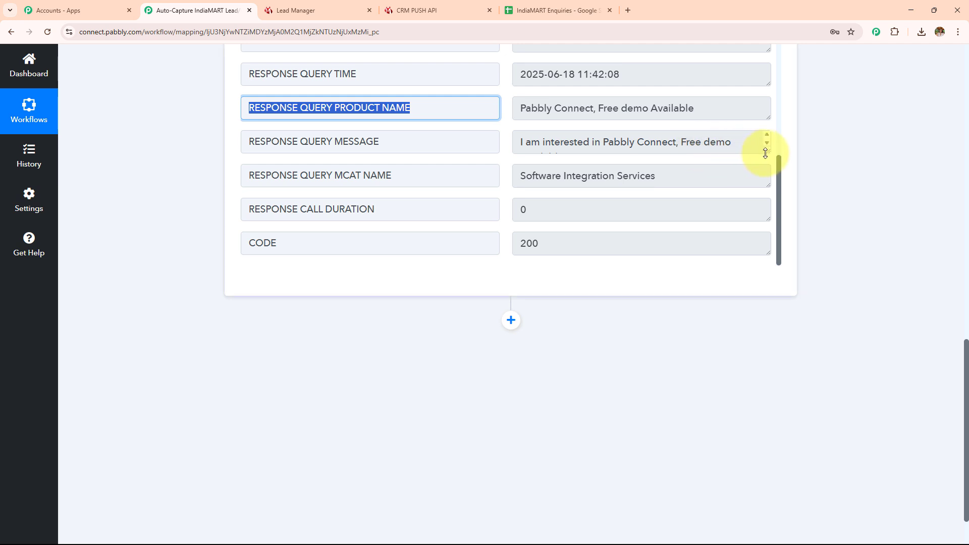
click(584, 158)
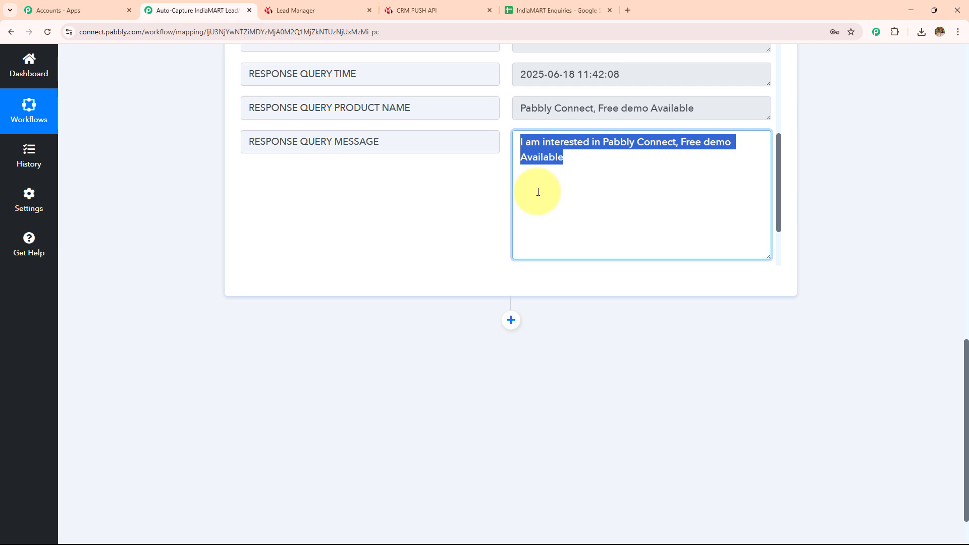
Step: Bring up the IndiaMART Enquiries spreadsheet with its NAME to PRODUCT QUERY headers
scroll(380, 186, down, 2)
scroll(382, 184, up, 2)
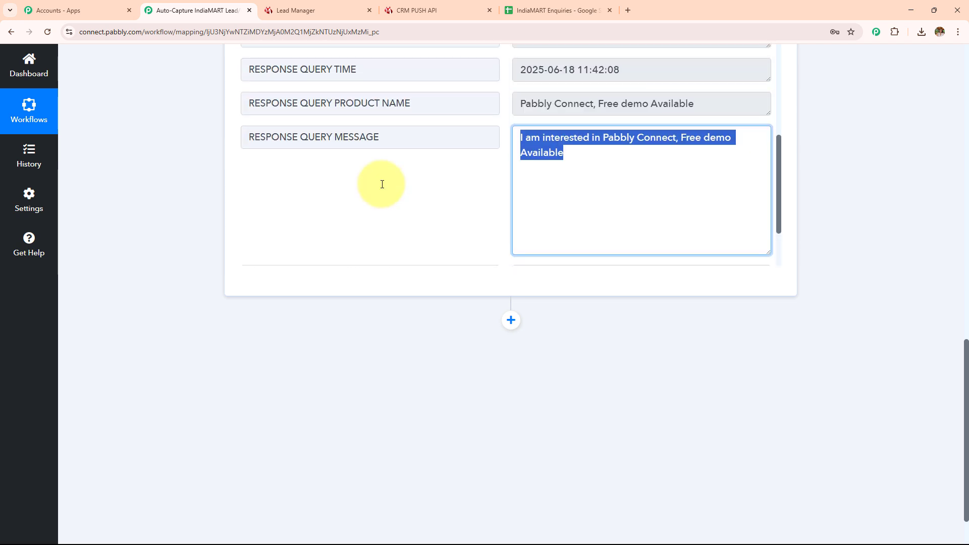
scroll(382, 184, down, 2)
scroll(382, 184, up, 5)
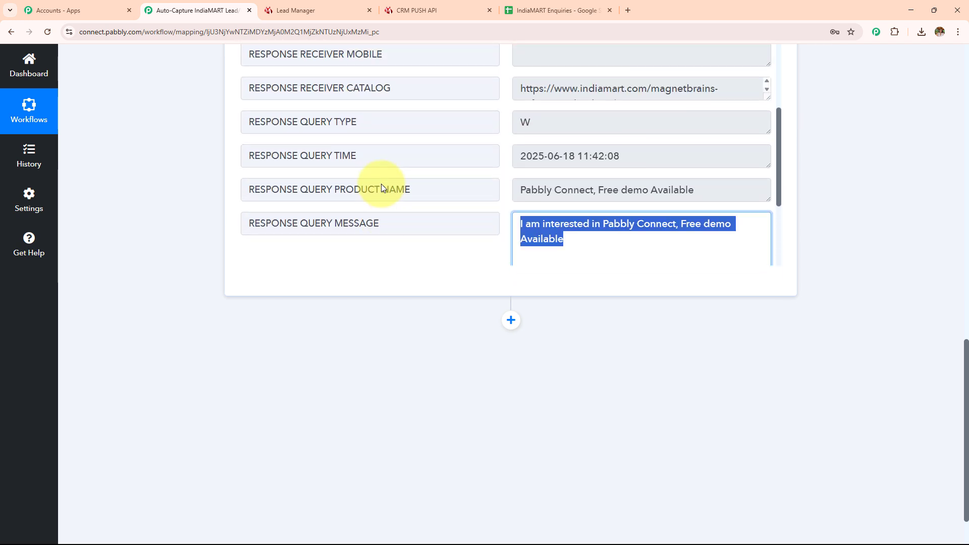
scroll(382, 185, up, 2)
scroll(382, 184, down, 6)
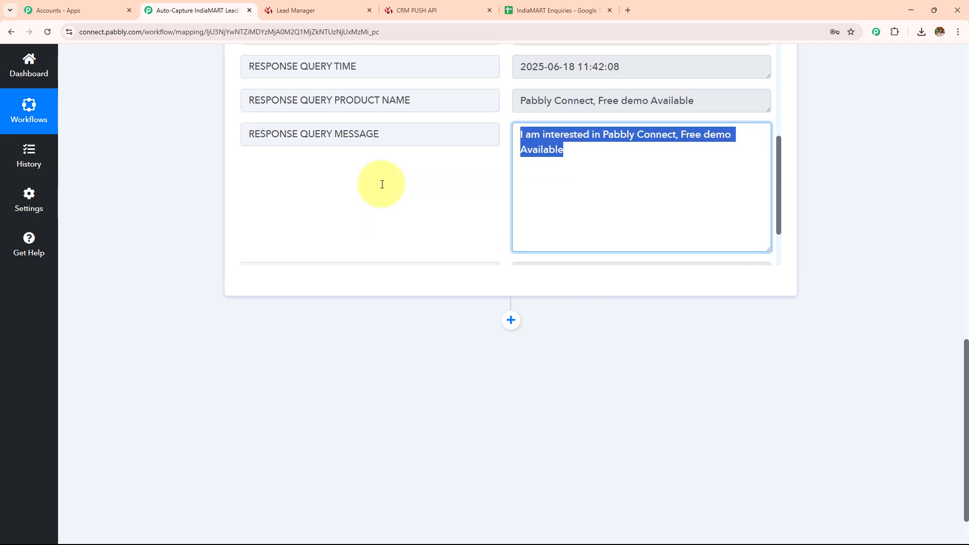
click(523, 9)
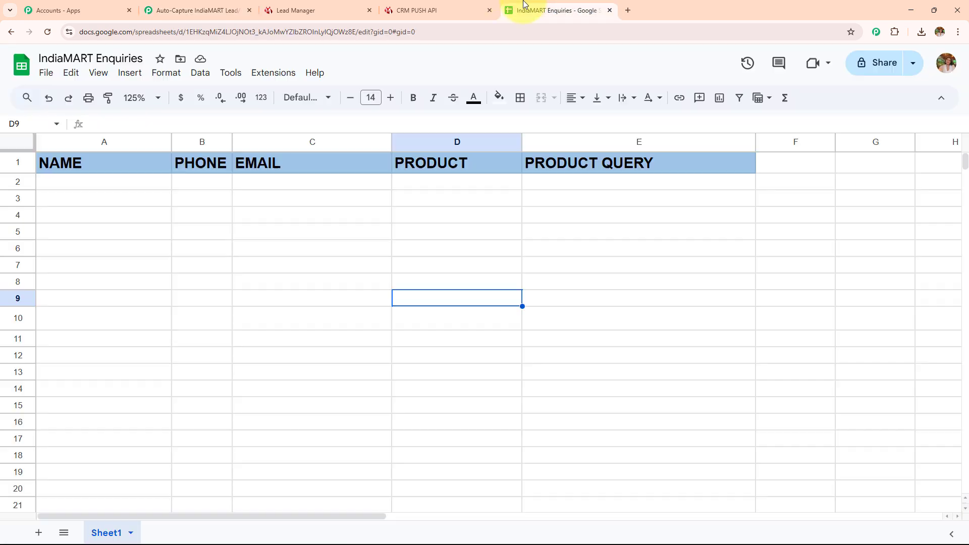
Step: Back in the workflow, review the IndiaMART New Leads trigger down to Software Integration Services and CODE 200
click(209, 4)
scroll(101, 210, up, 8)
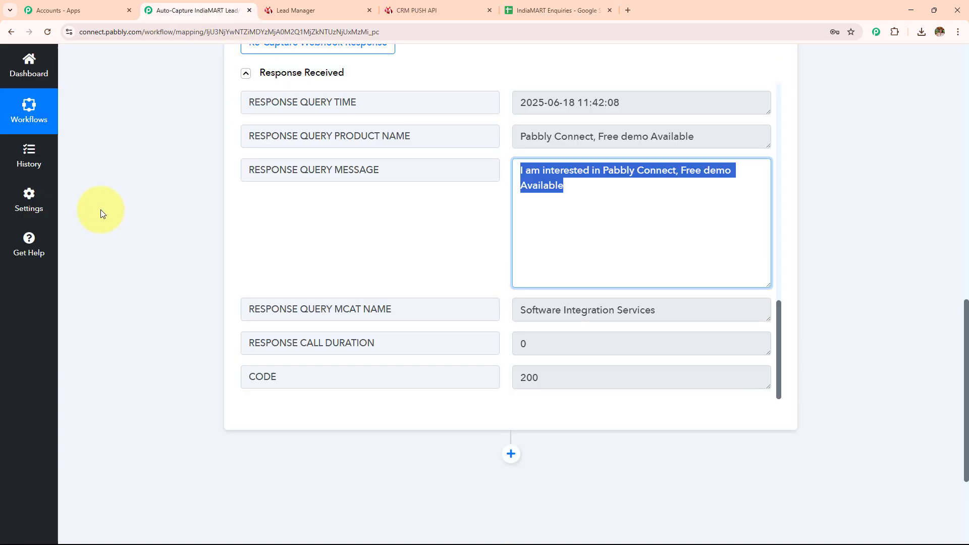
scroll(101, 211, up, 4)
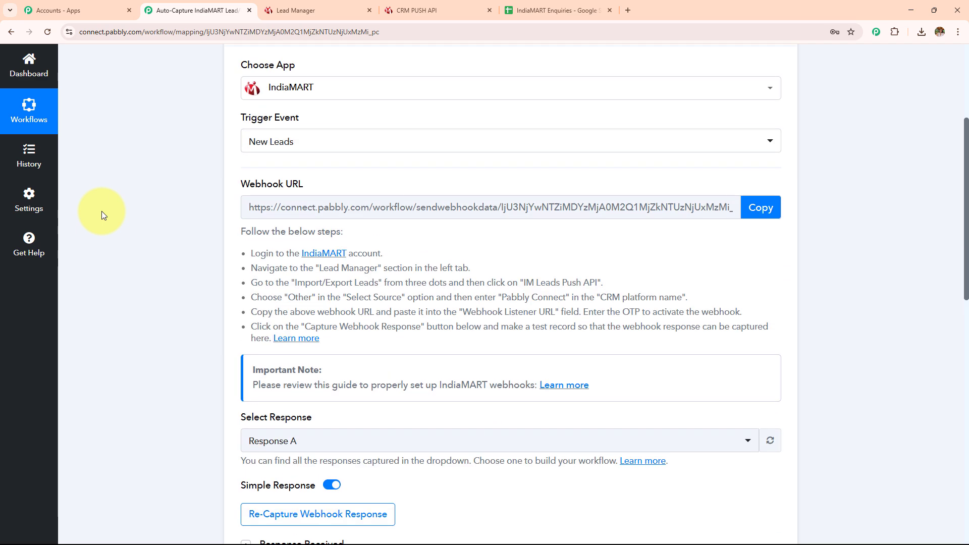
scroll(102, 211, up, 4)
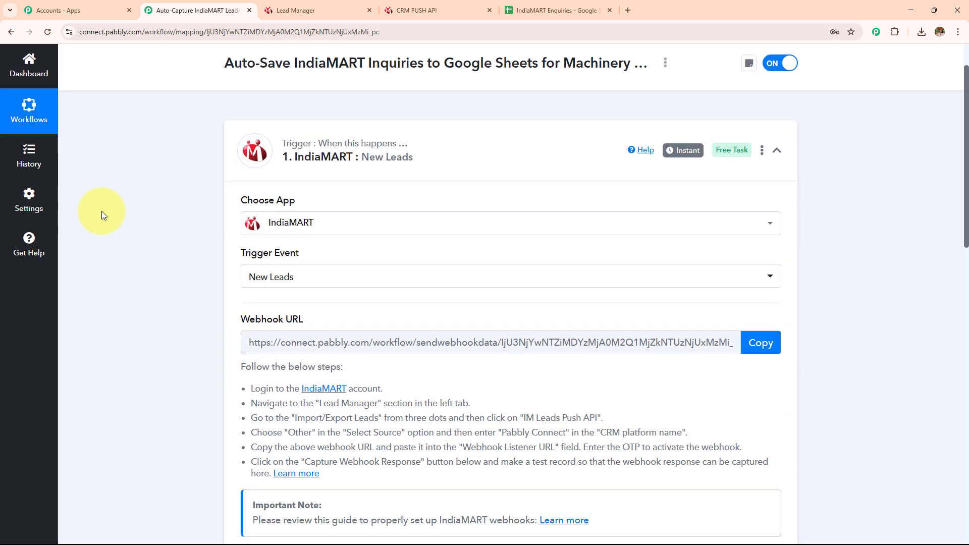
scroll(102, 210, down, 2)
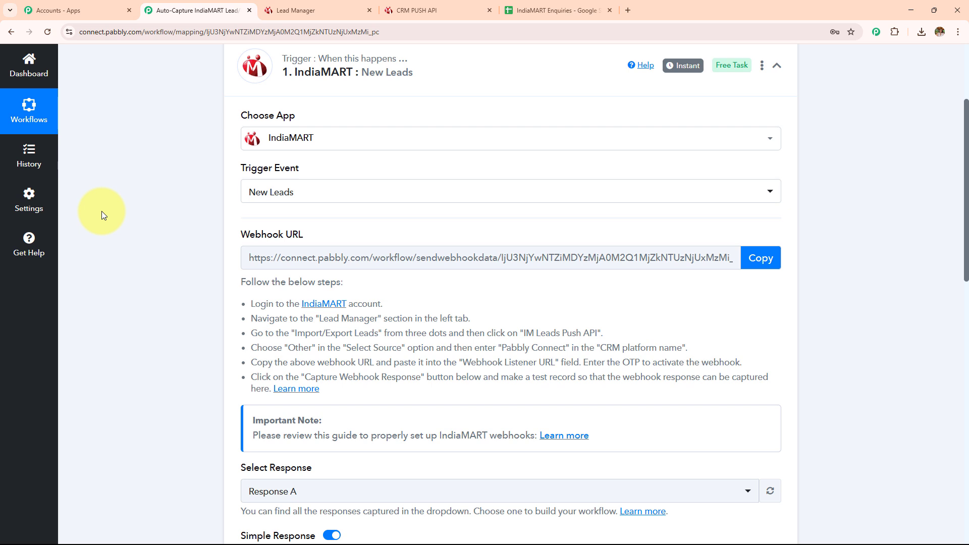
scroll(102, 210, down, 4)
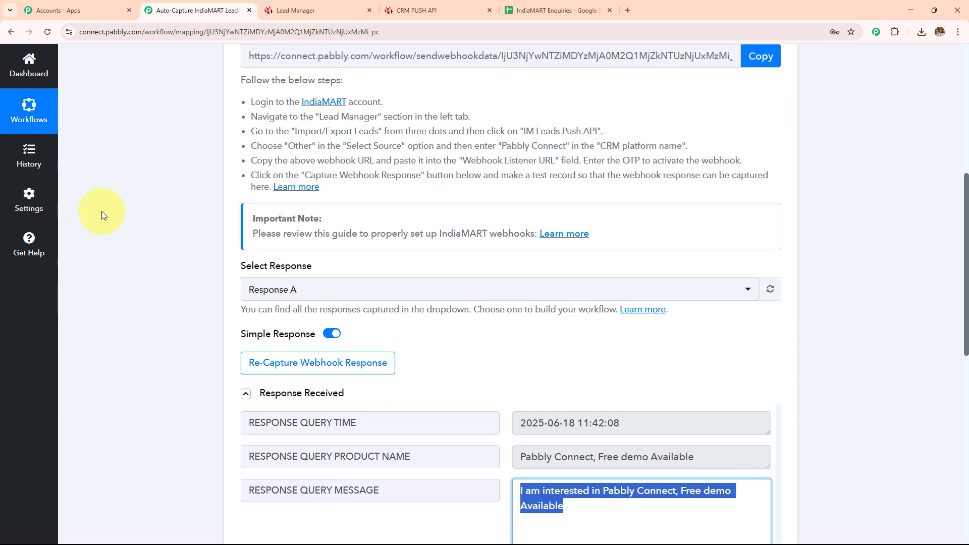
scroll(102, 211, down, 8)
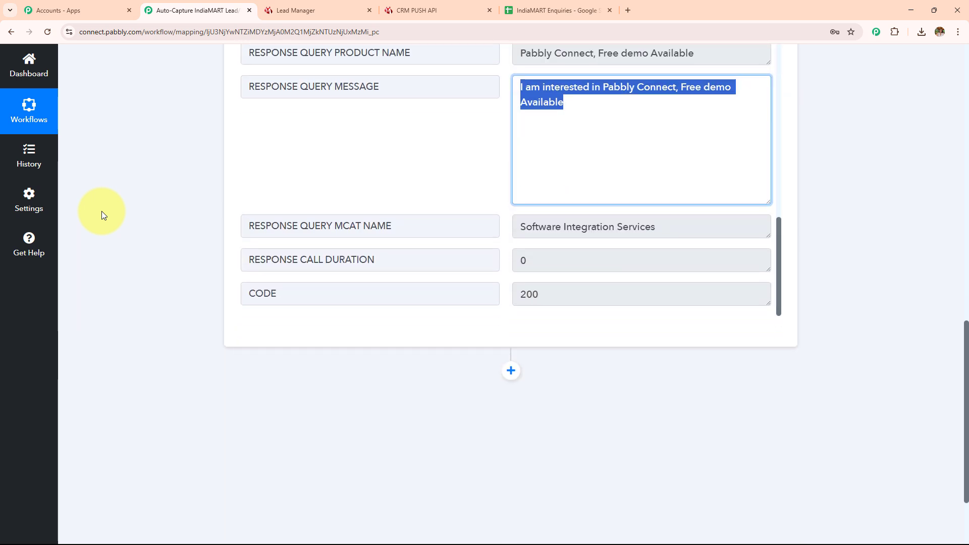
scroll(101, 211, down, 2)
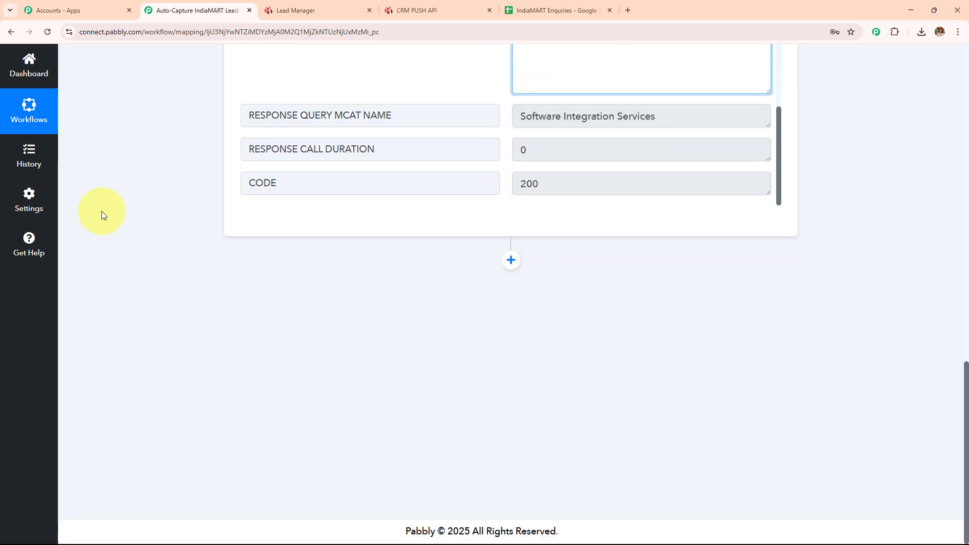
Step: Add a Google Sheets action with event Add New Row after the trigger and begin connecting it
click(510, 261)
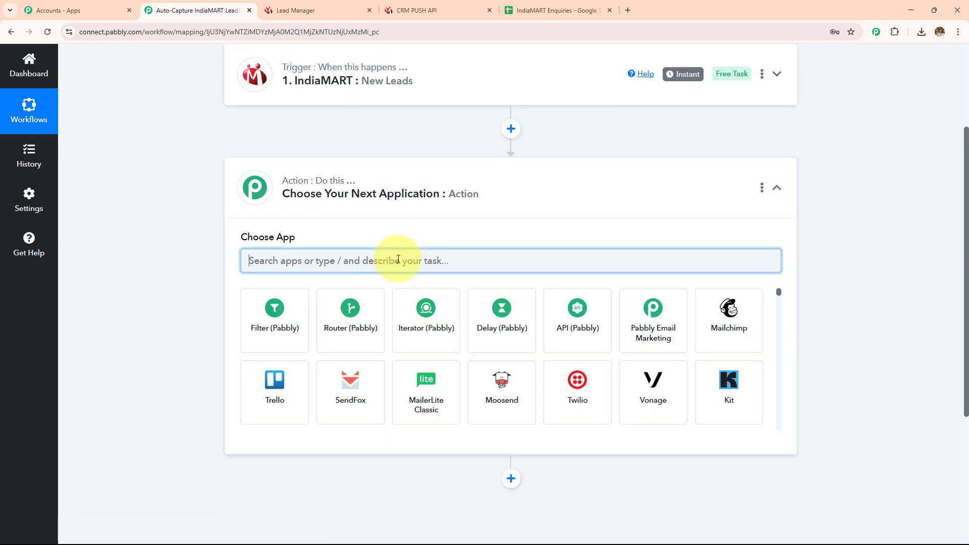
text(Sheet)
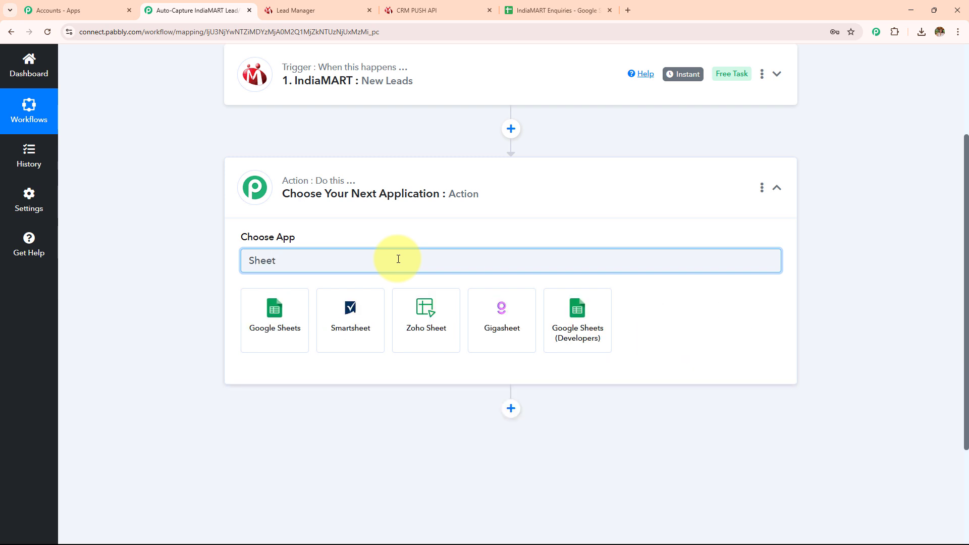
click(299, 313)
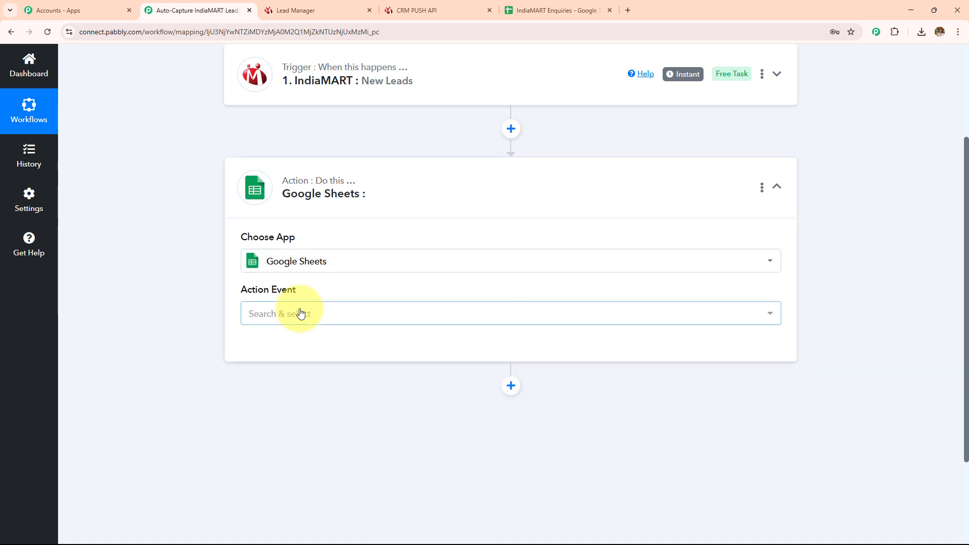
click(299, 313)
click(298, 133)
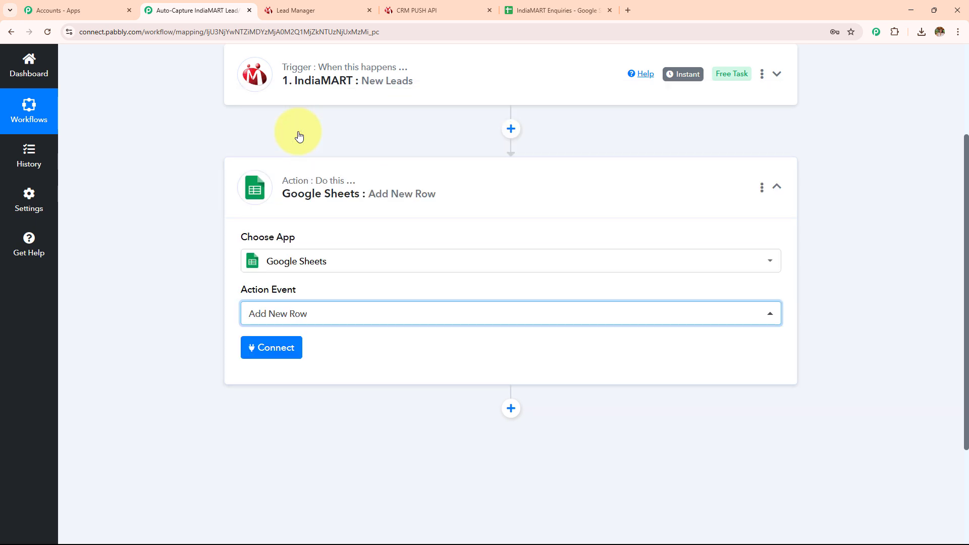
click(281, 346)
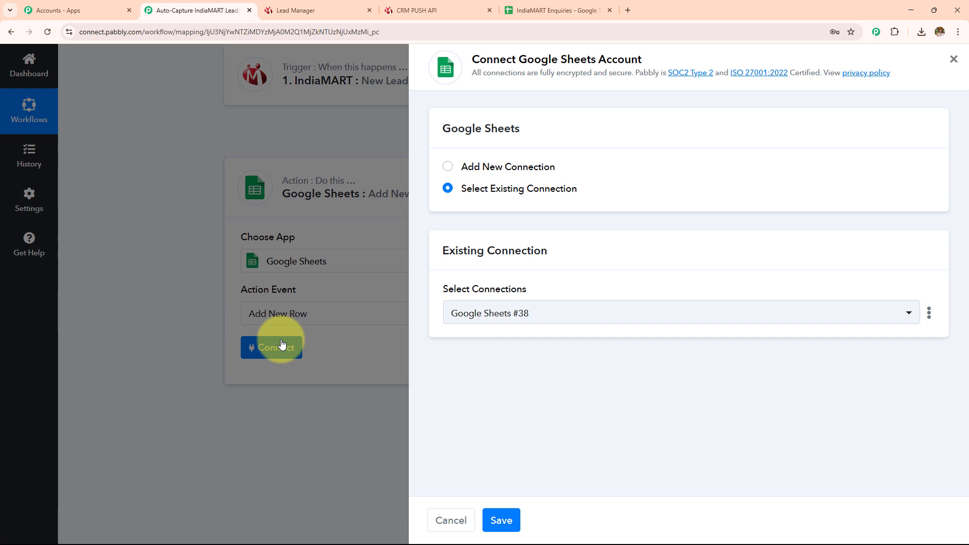
Step: Create connection Google Sheets #39 by signing in with Google and allowing Drive and Sheets access
click(448, 167)
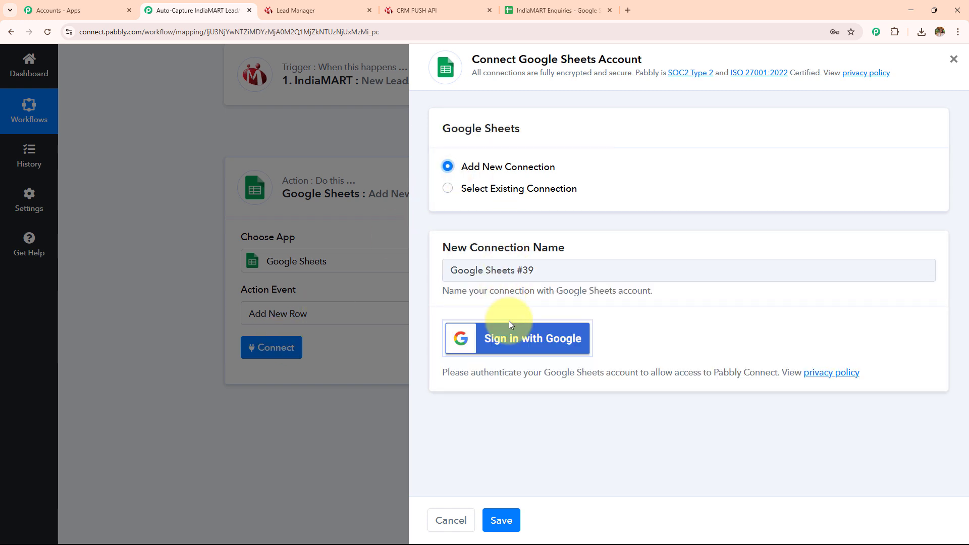
click(509, 337)
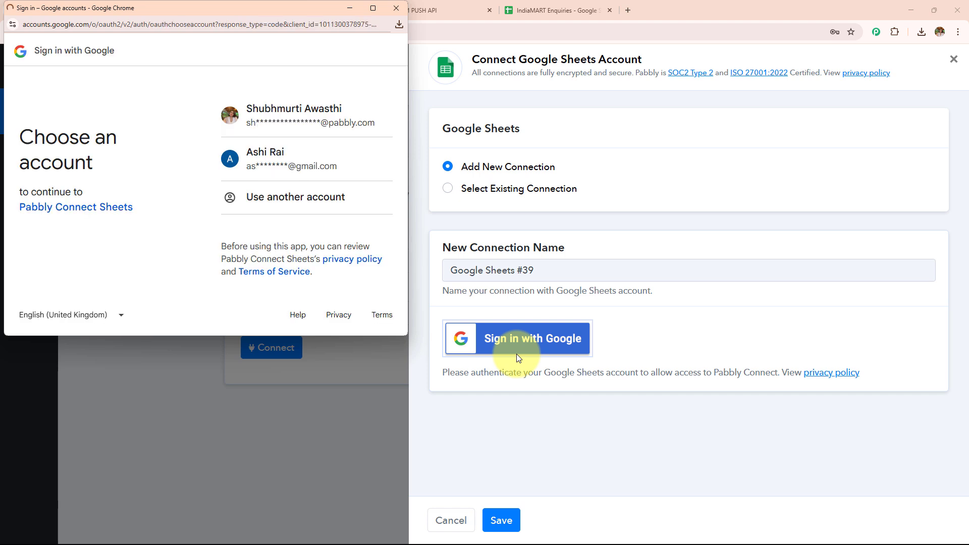
click(353, 114)
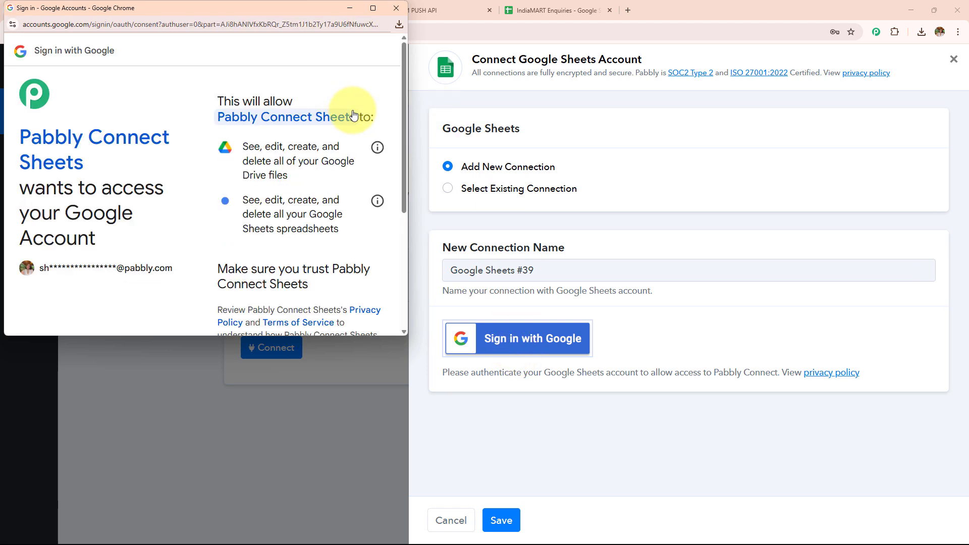
scroll(353, 114, down, 4)
click(332, 267)
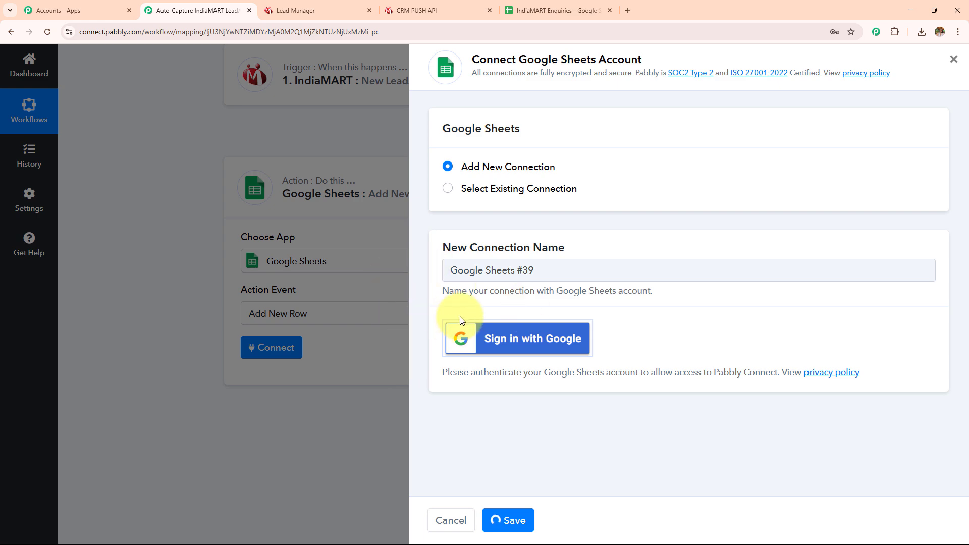
Step: Select the IndiaMART Enquiries spreadsheet and look at its columns in the sheet
scroll(448, 199, down, 4)
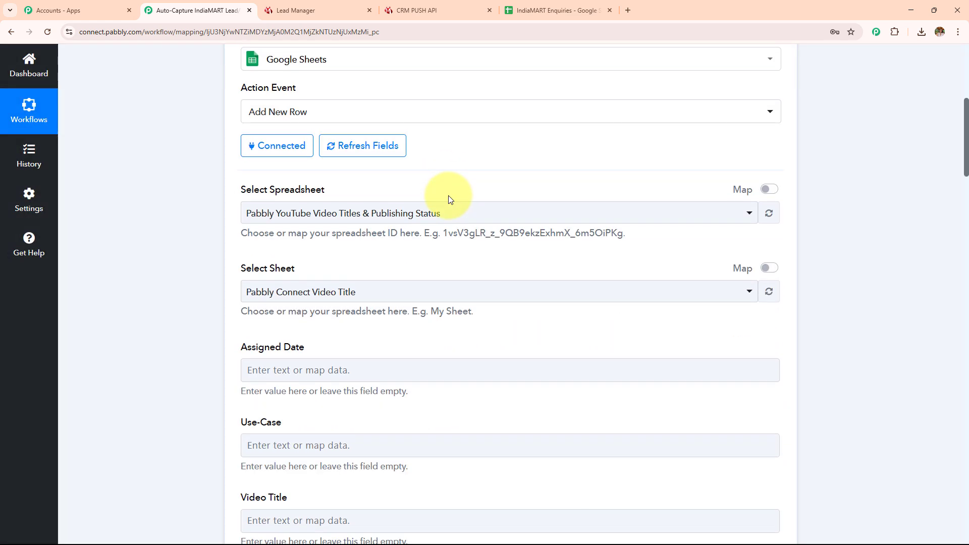
click(448, 212)
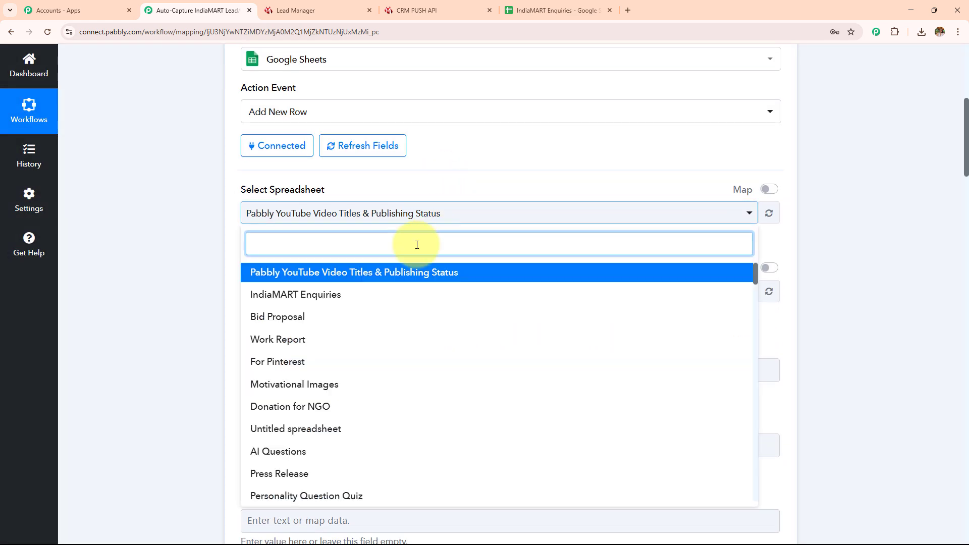
click(323, 295)
click(555, 10)
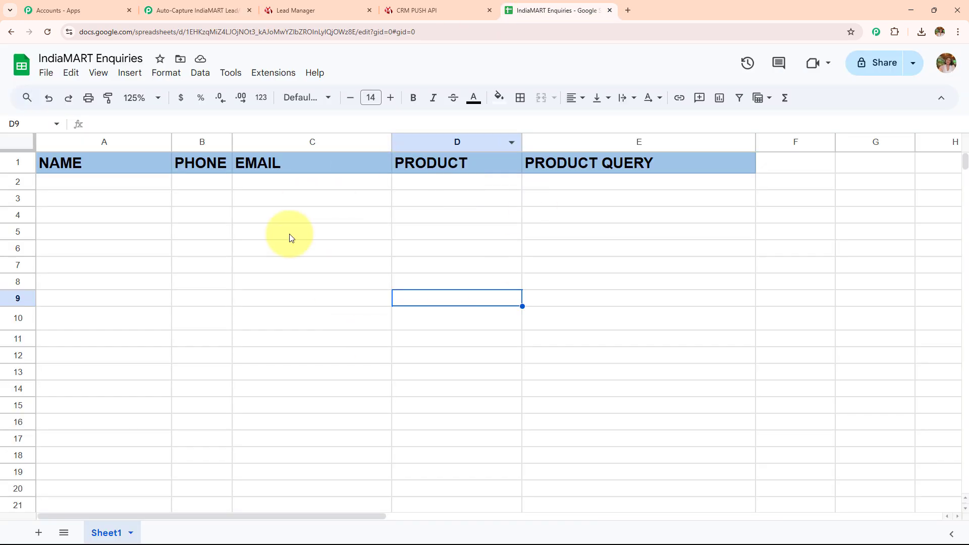
click(212, 10)
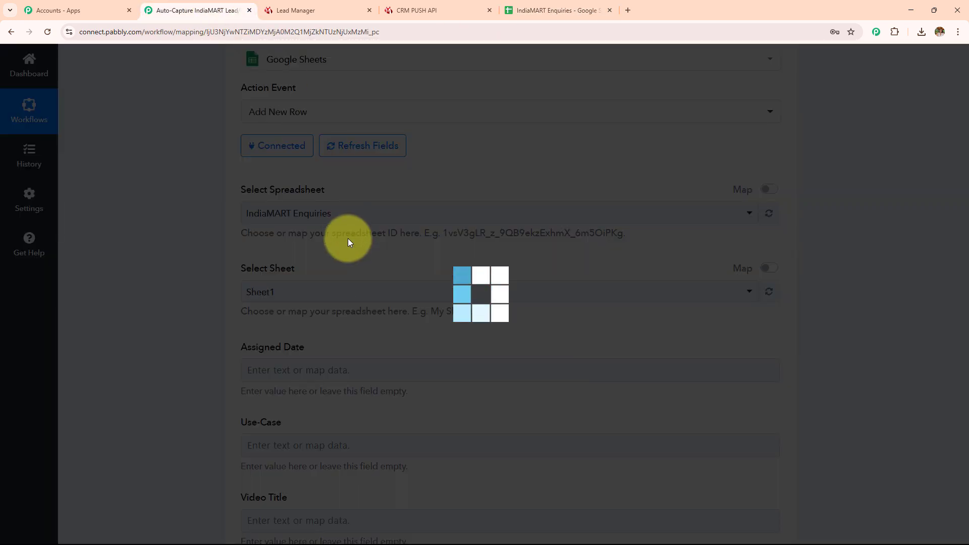
Step: Compare the empty NAME through PRODUCT QUERY fields on Sheet1 with the sheet's headers
scroll(362, 178, down, 5)
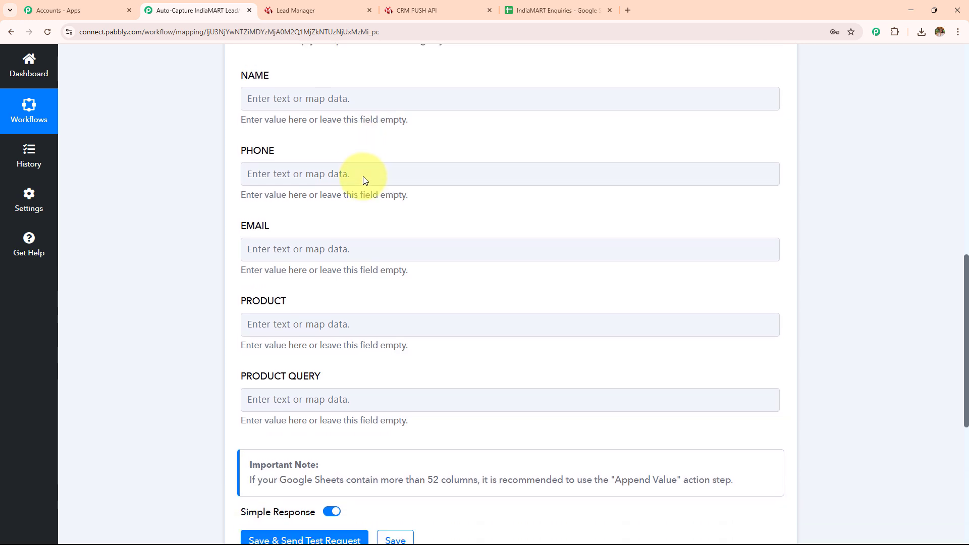
scroll(362, 176, up, 1)
click(555, 10)
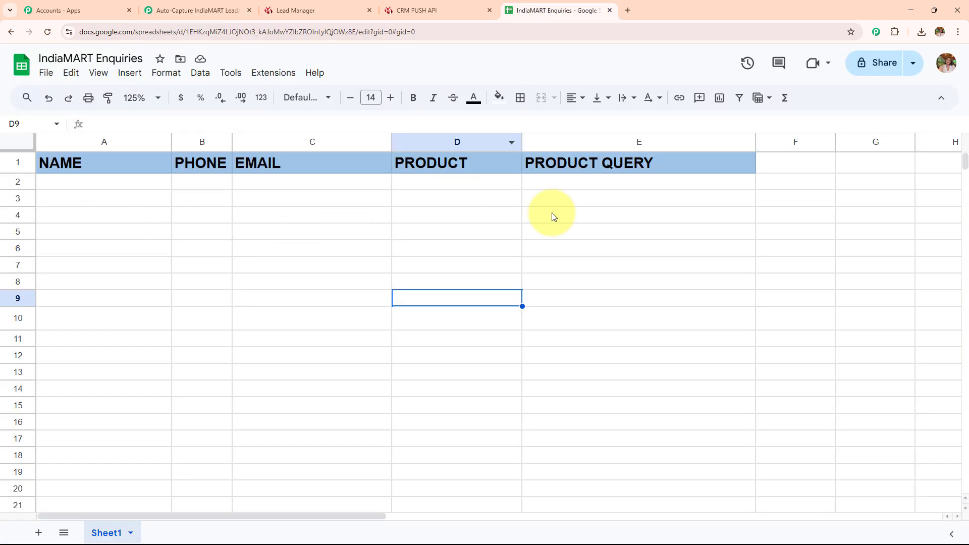
click(197, 10)
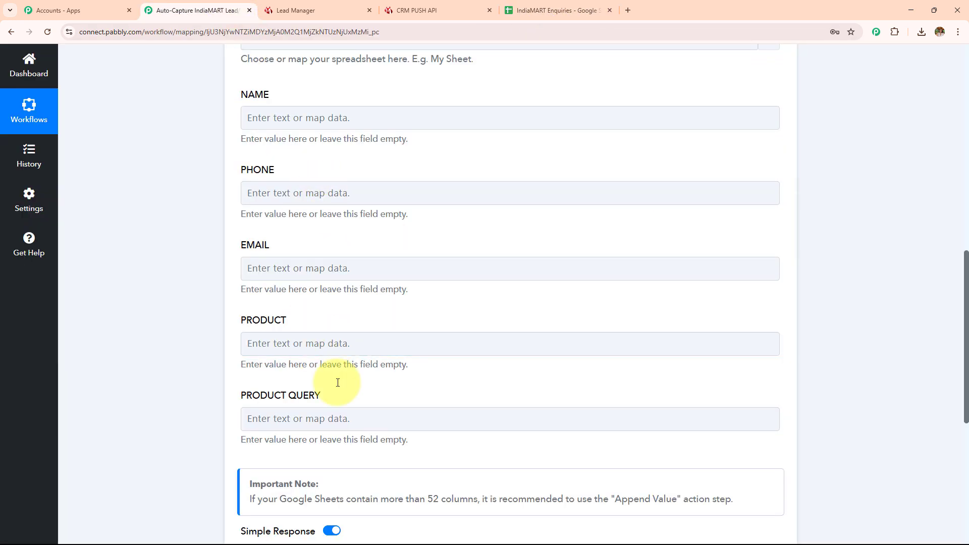
scroll(353, 323, down, 1)
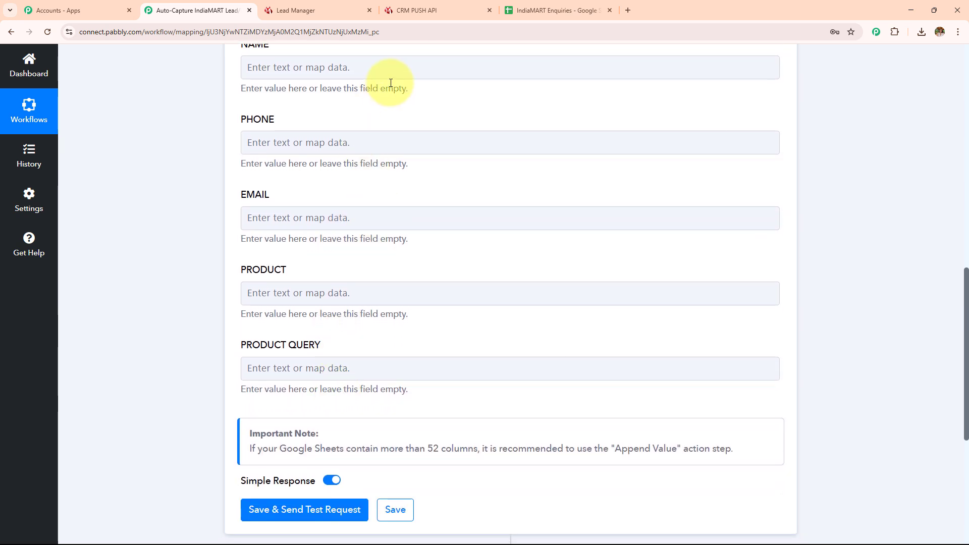
scroll(420, 249, up, 9)
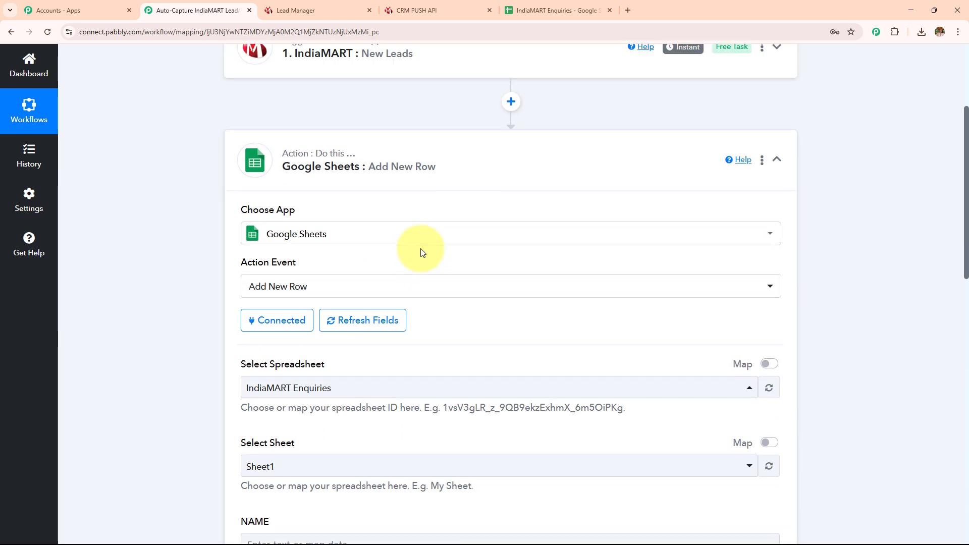
scroll(420, 248, up, 2)
scroll(420, 248, down, 6)
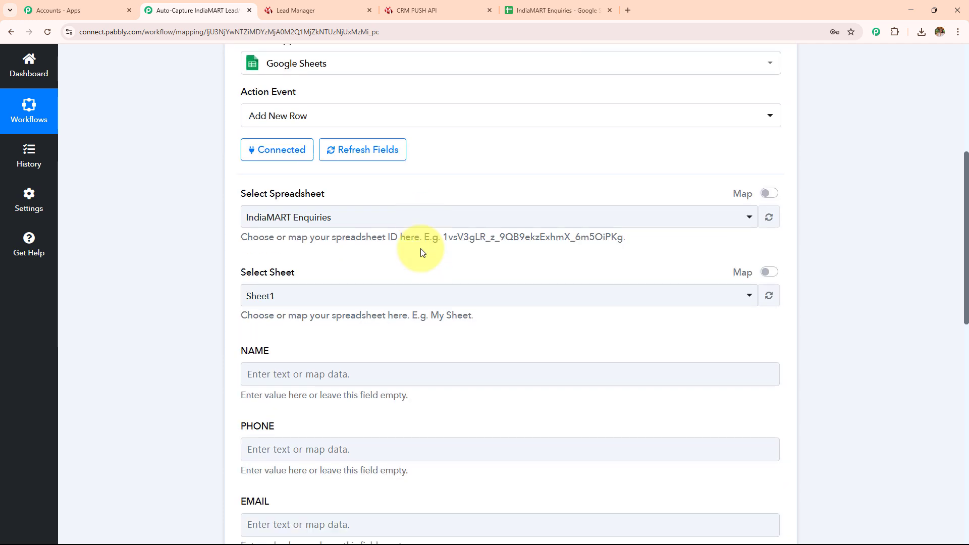
scroll(420, 249, down, 2)
scroll(420, 248, down, 2)
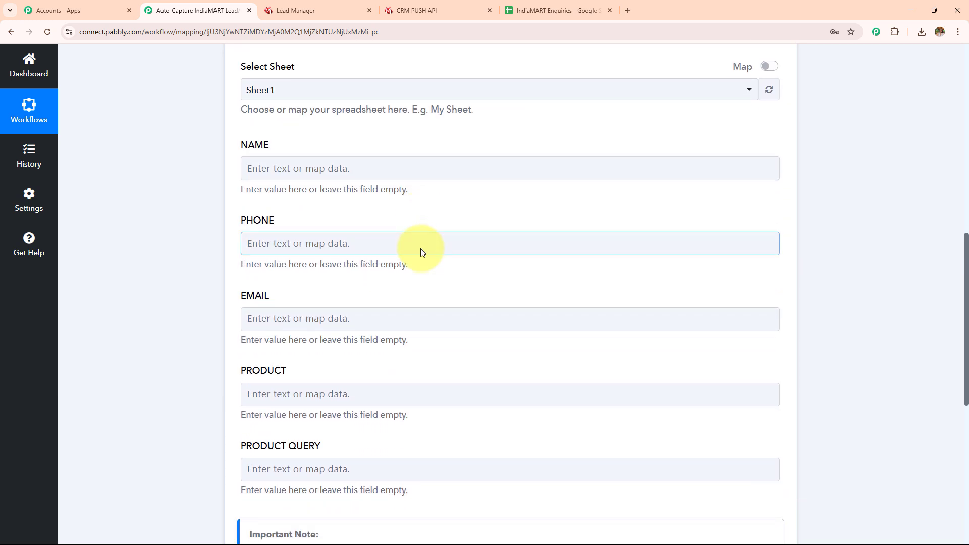
scroll(421, 250, up, 7)
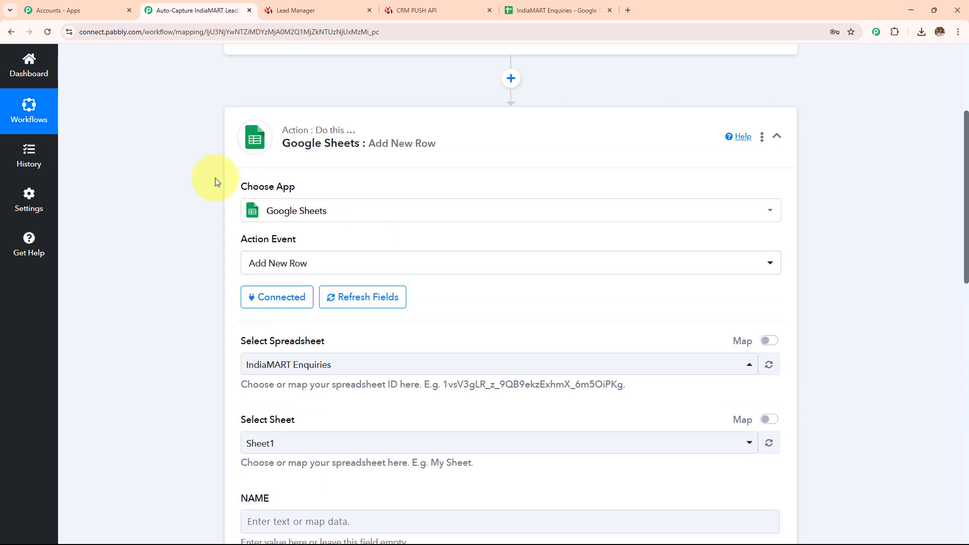
Step: Map IndiaMART SENDER NAME into NAME and SENDER MOBILE into PHONE
scroll(370, 255, up, 3)
scroll(398, 318, down, 7)
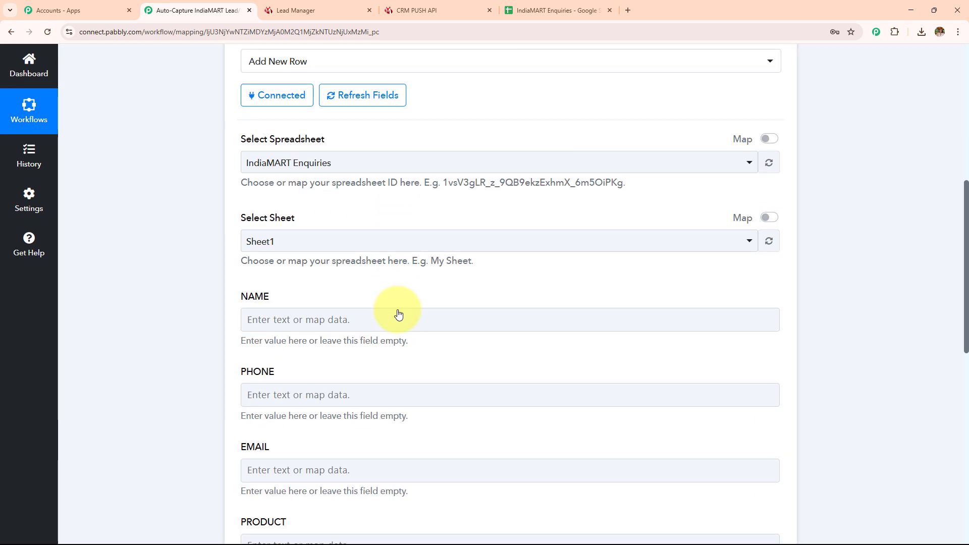
scroll(386, 197, down, 4)
click(382, 186)
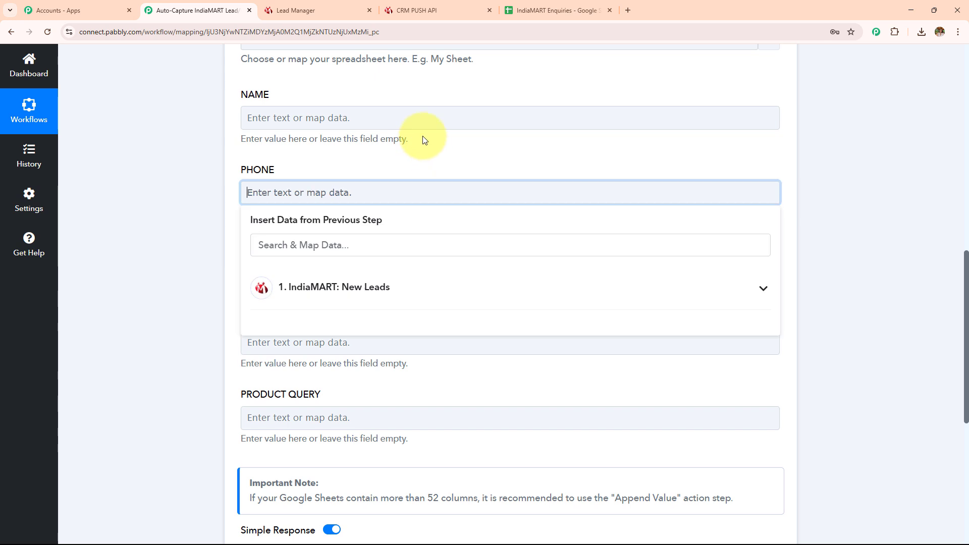
click(405, 115)
click(401, 221)
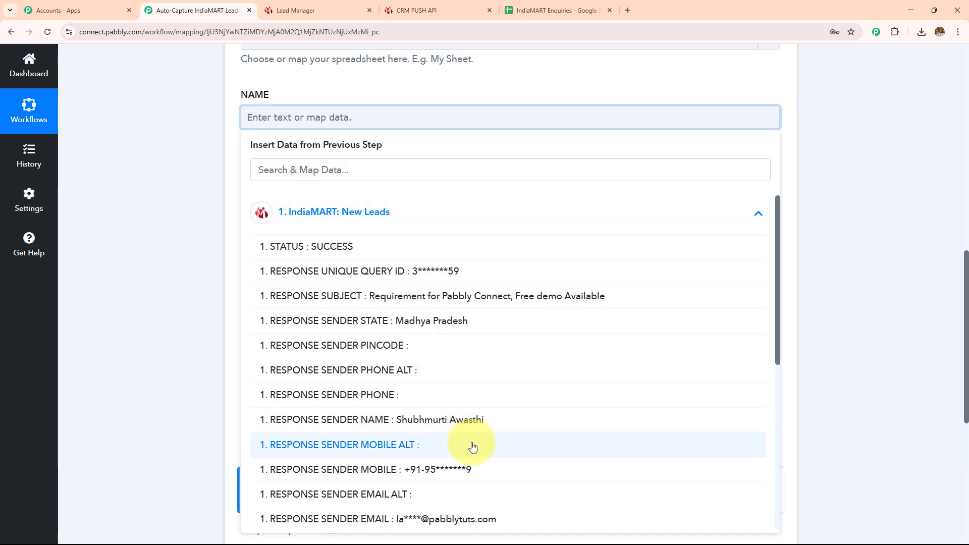
click(458, 414)
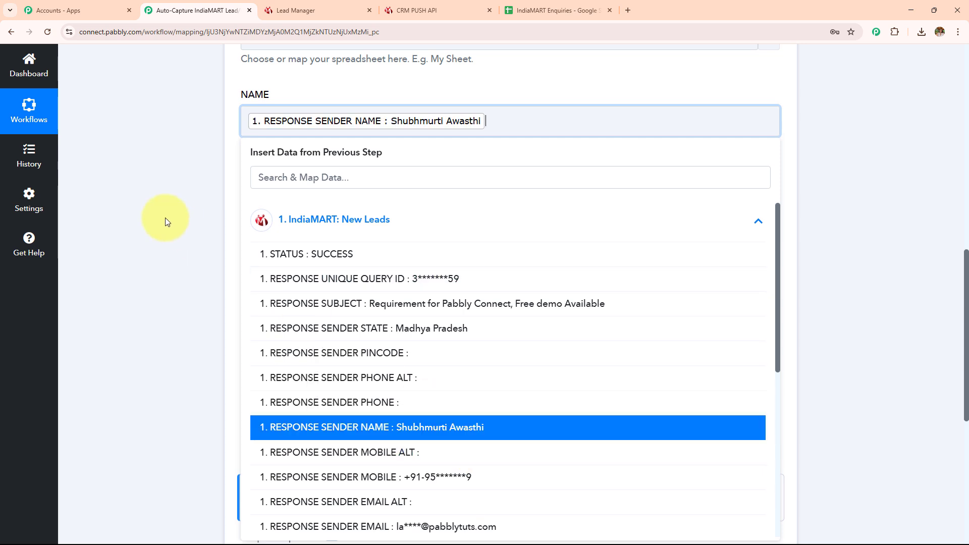
click(165, 222)
click(313, 198)
click(321, 292)
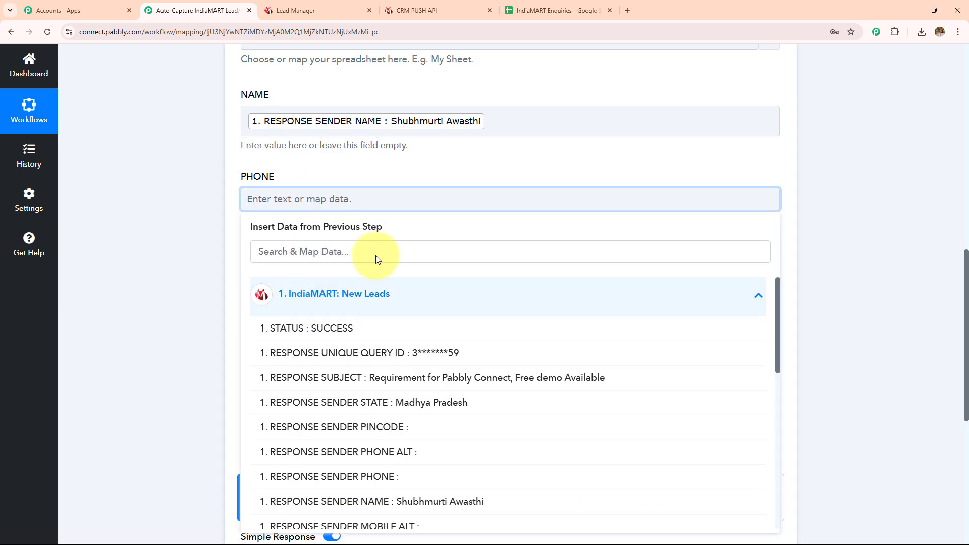
scroll(424, 404, down, 1)
click(427, 502)
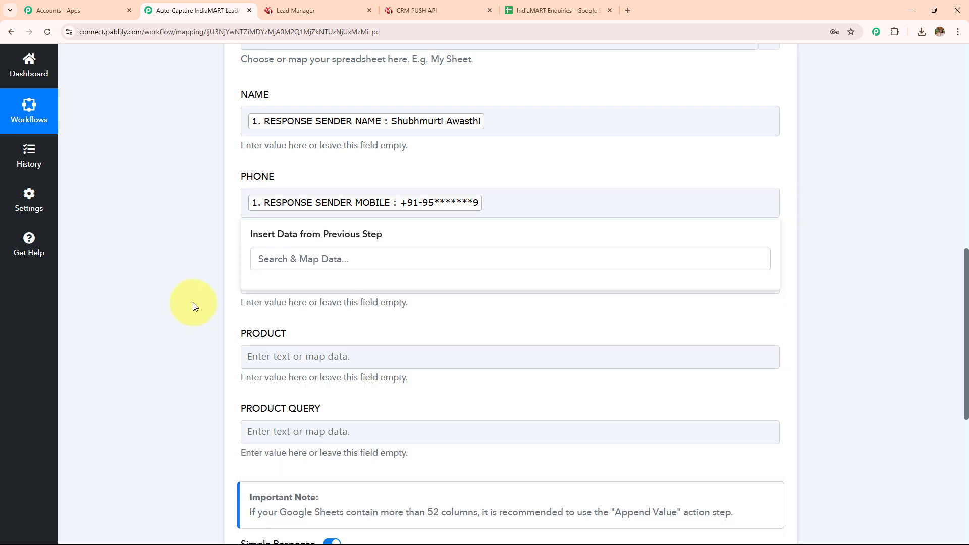
click(193, 306)
Step: Map SENDER EMAIL into EMAIL and QUERY PRODUCT NAME into PRODUCT
scroll(193, 306, down, 3)
click(439, 129)
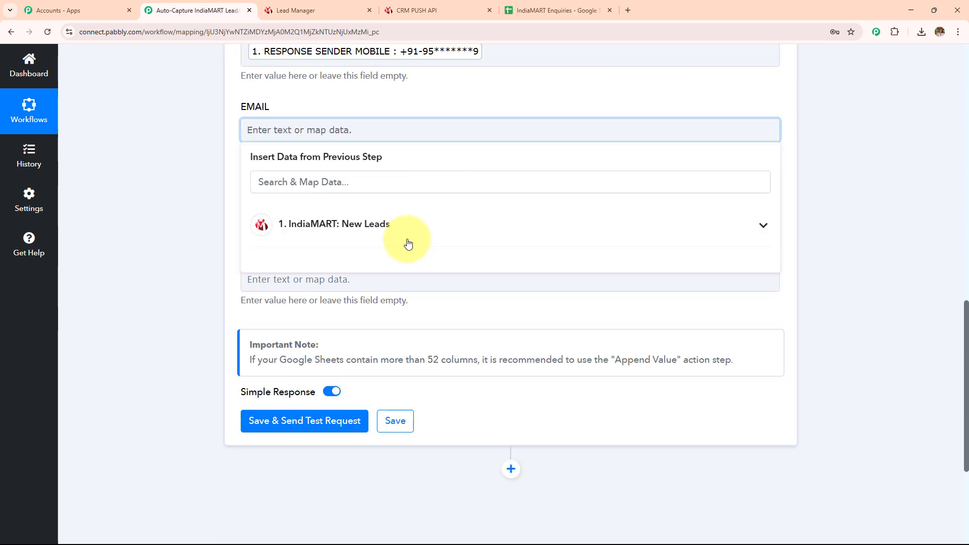
click(408, 244)
scroll(424, 444, down, 4)
click(411, 330)
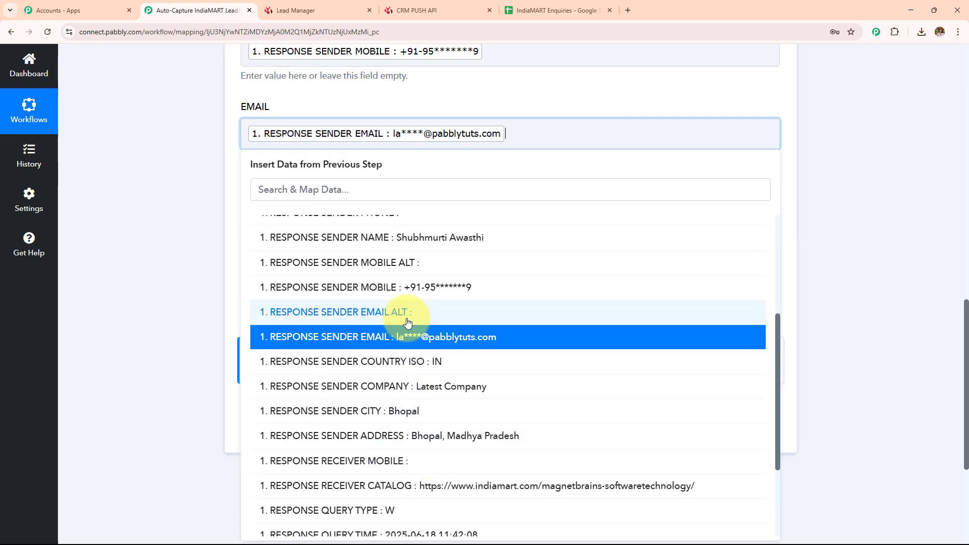
click(211, 249)
click(353, 206)
click(346, 304)
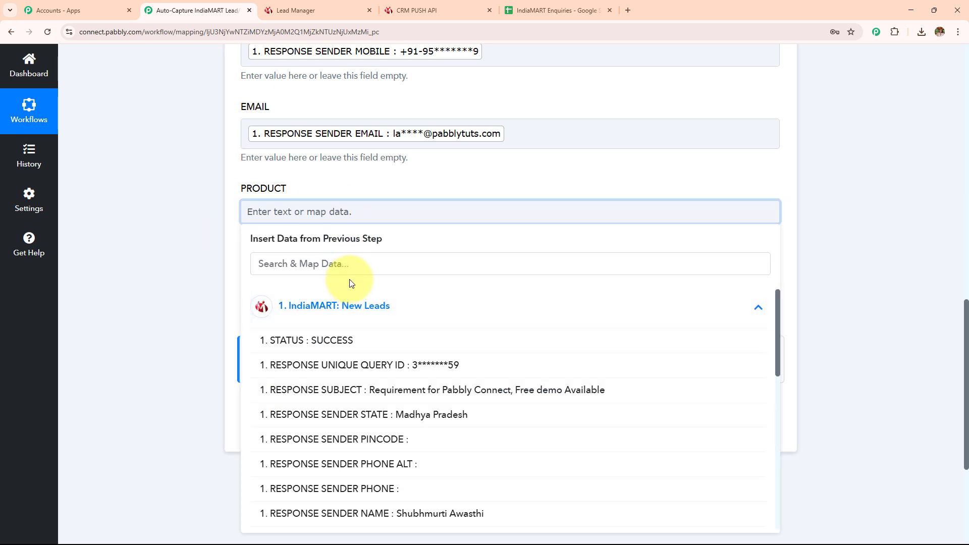
text(pabb)
click(443, 386)
click(231, 264)
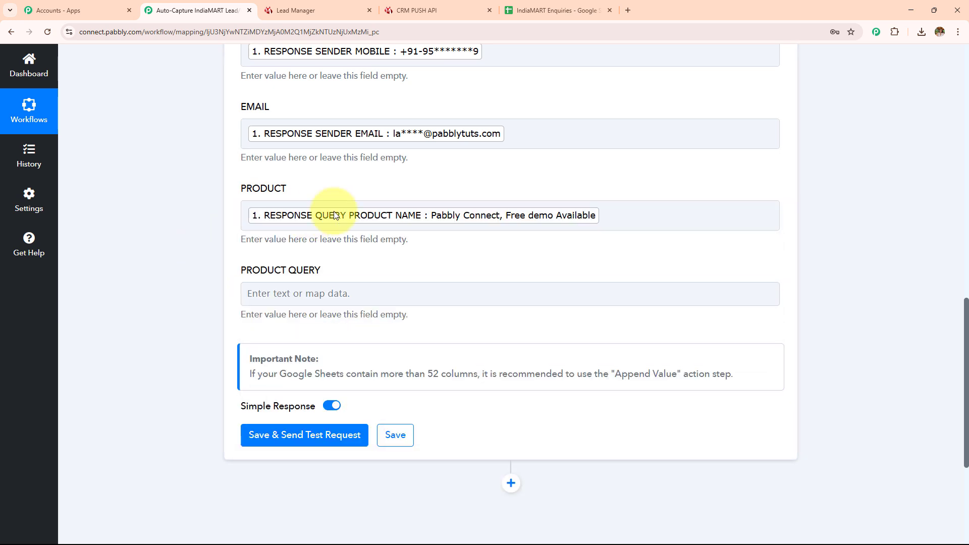
Step: Map QUERY MESSAGE into the PRODUCT QUERY field
scroll(334, 216, down, 4)
click(335, 92)
click(329, 184)
click(329, 147)
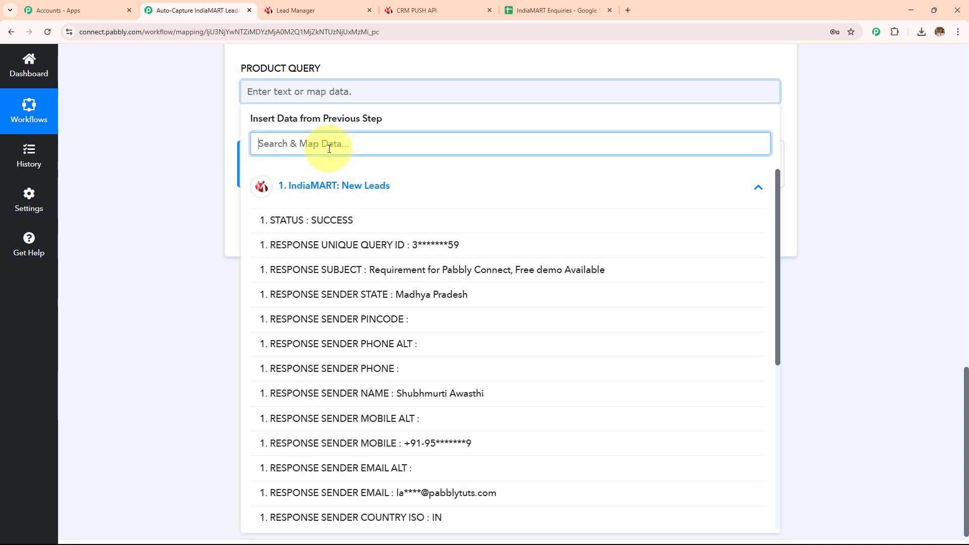
text(que)
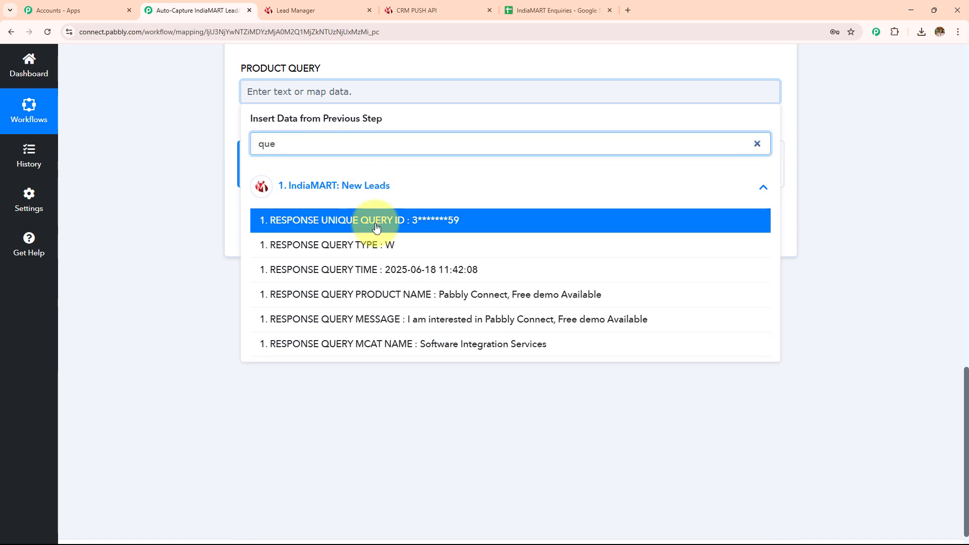
click(426, 323)
click(172, 171)
scroll(458, 223, up, 3)
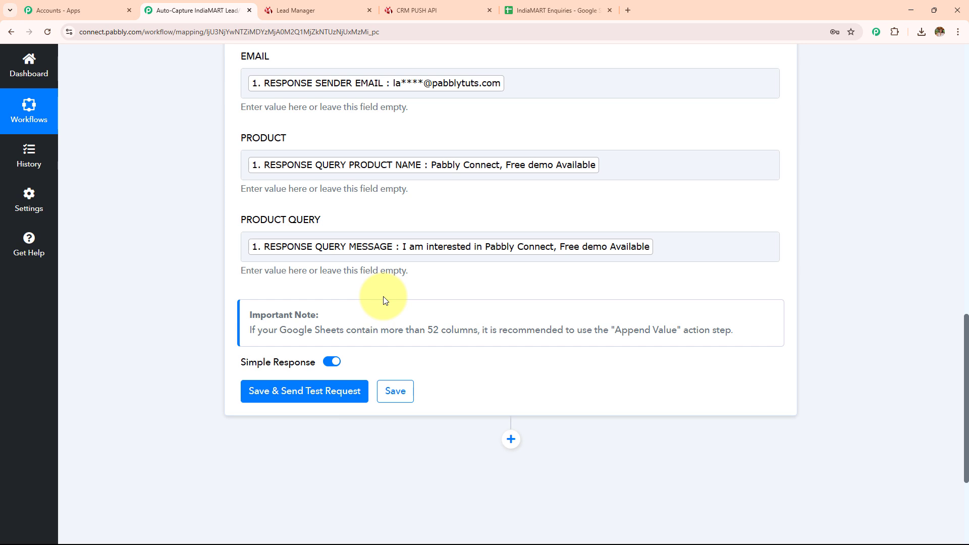
Step: Save the Add New Row action and send a test writing 5 cells to Sheet1!A2:E2
scroll(383, 297, down, 4)
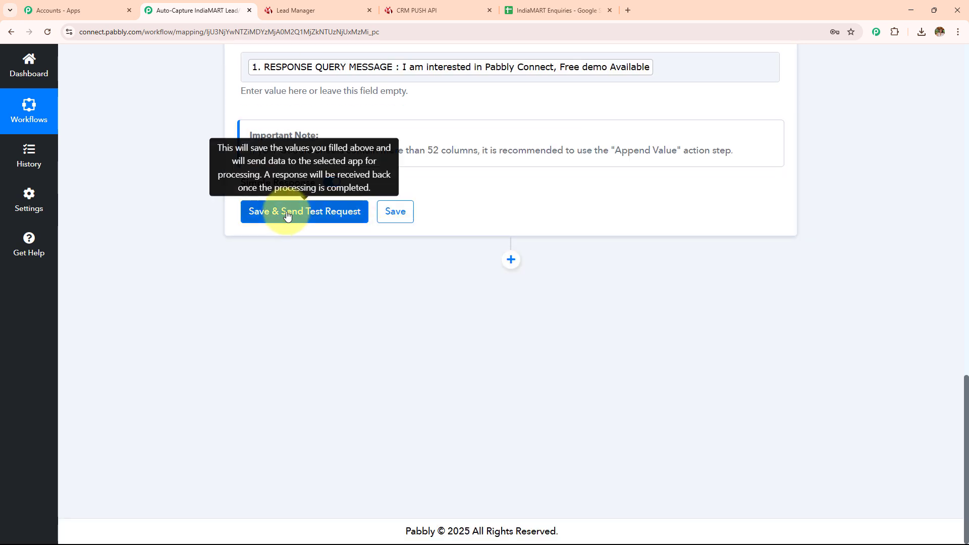
click(342, 224)
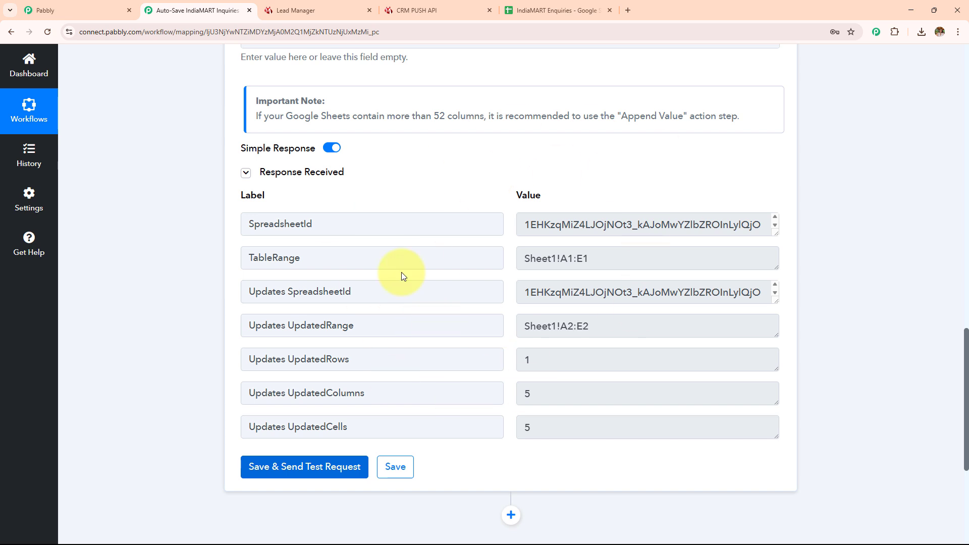
Step: Verify the test lead in row 2 of IndiaMART Enquiries, inspecting email cell C2, then return to Pabbly
click(539, 6)
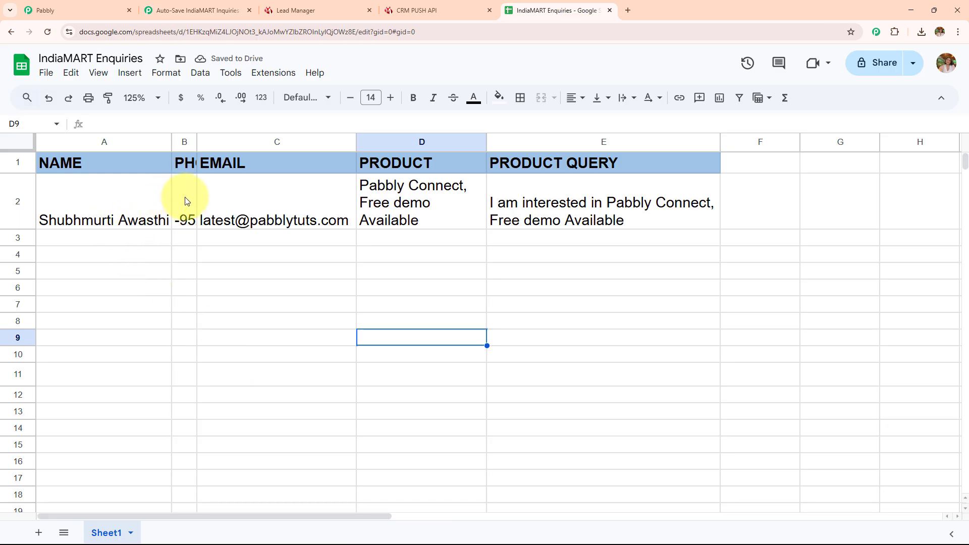
click(277, 191)
double_click(277, 191)
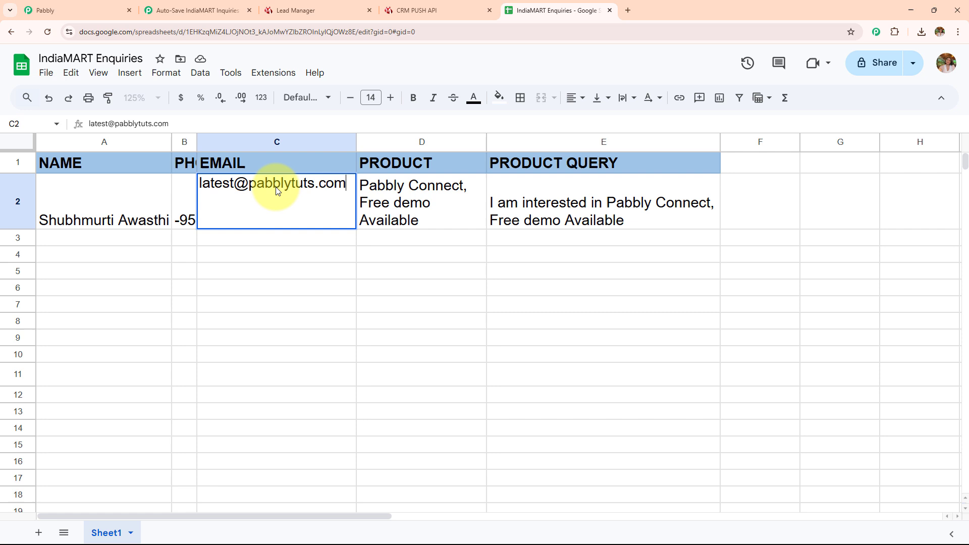
click(291, 258)
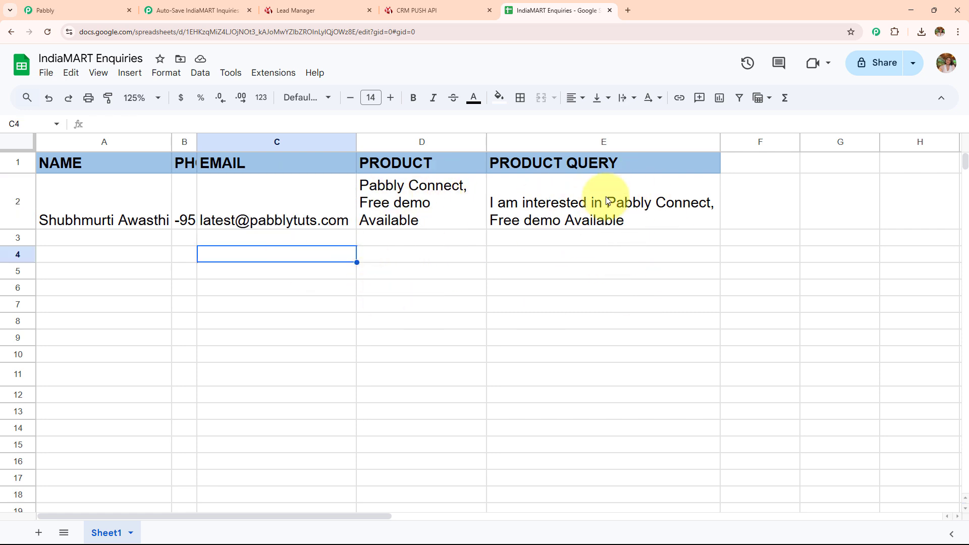
click(212, 10)
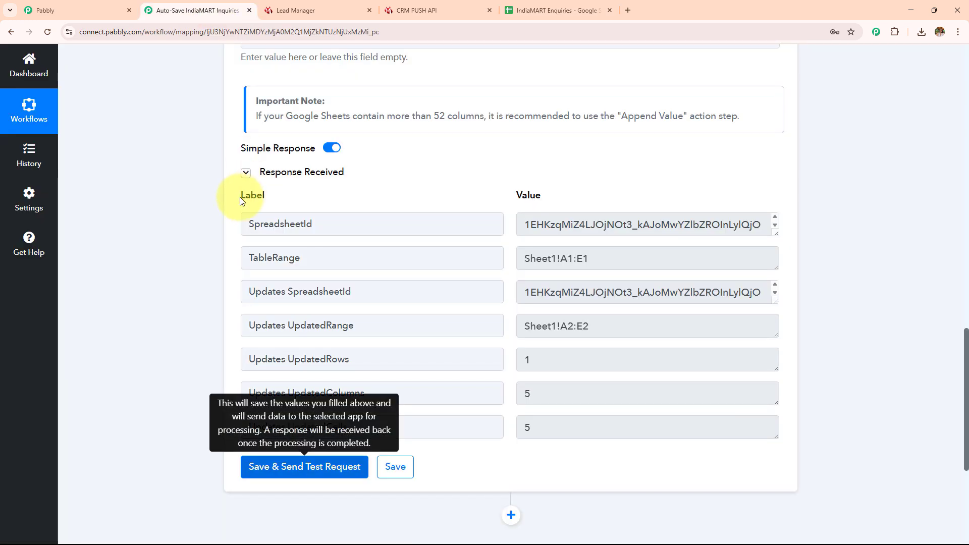